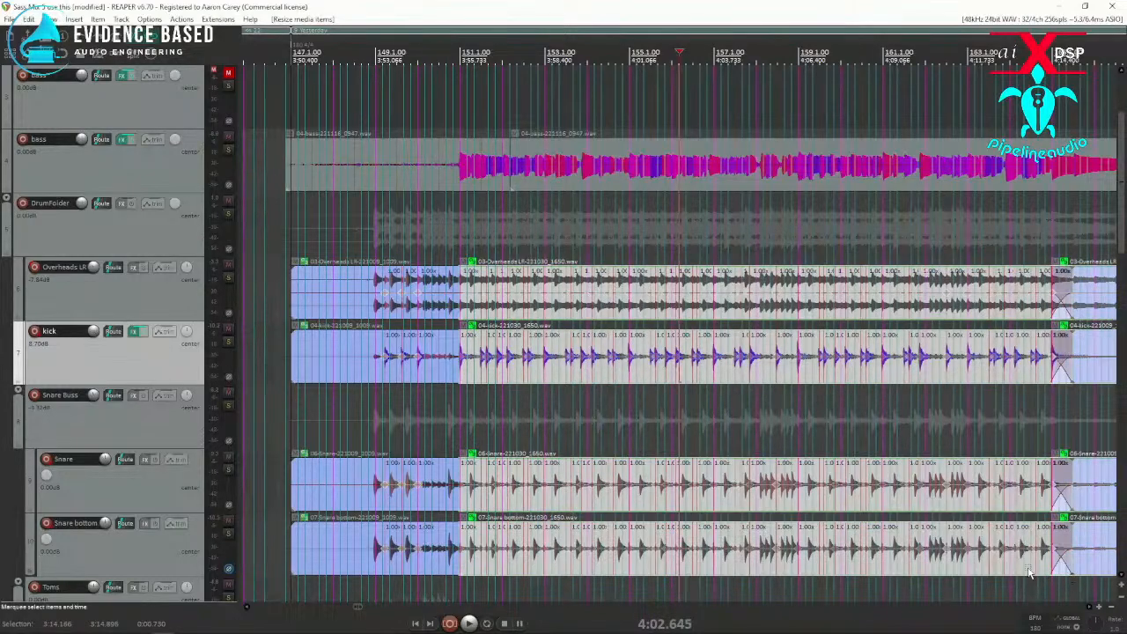
Remove the stretch markers from the 04-kick-221030_1650.wav item and its grouped drum items across the item's length.
{"action": "scroll", "coordinate": [1012, 546], "scroll_direction": "down", "scroll_amount": 4}
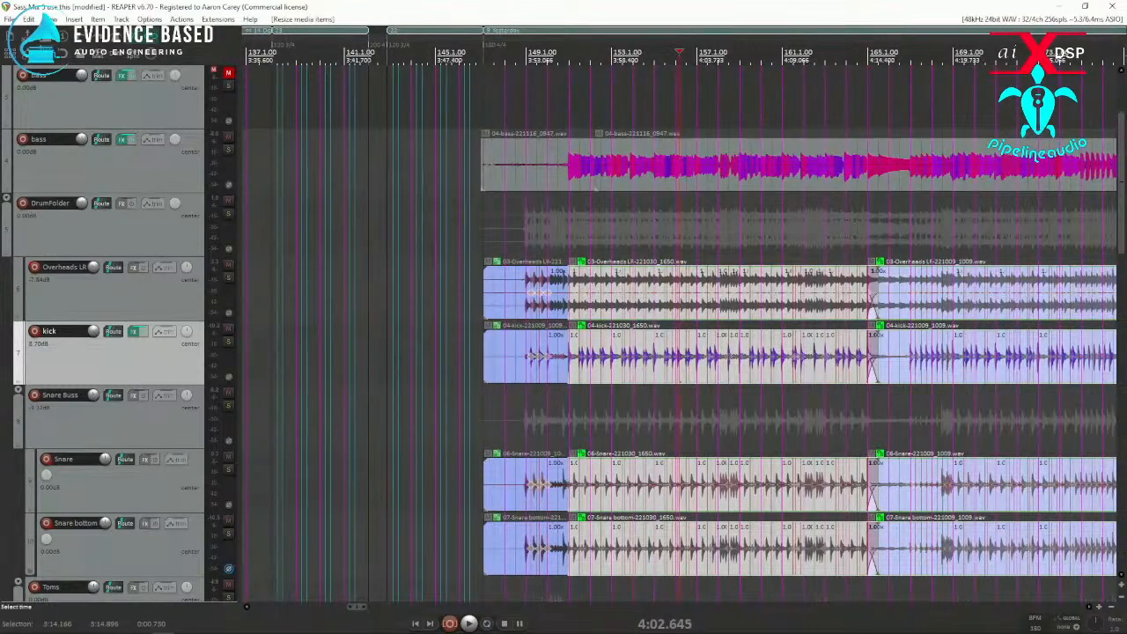
{"action": "double_click", "coordinate": [590, 357]}
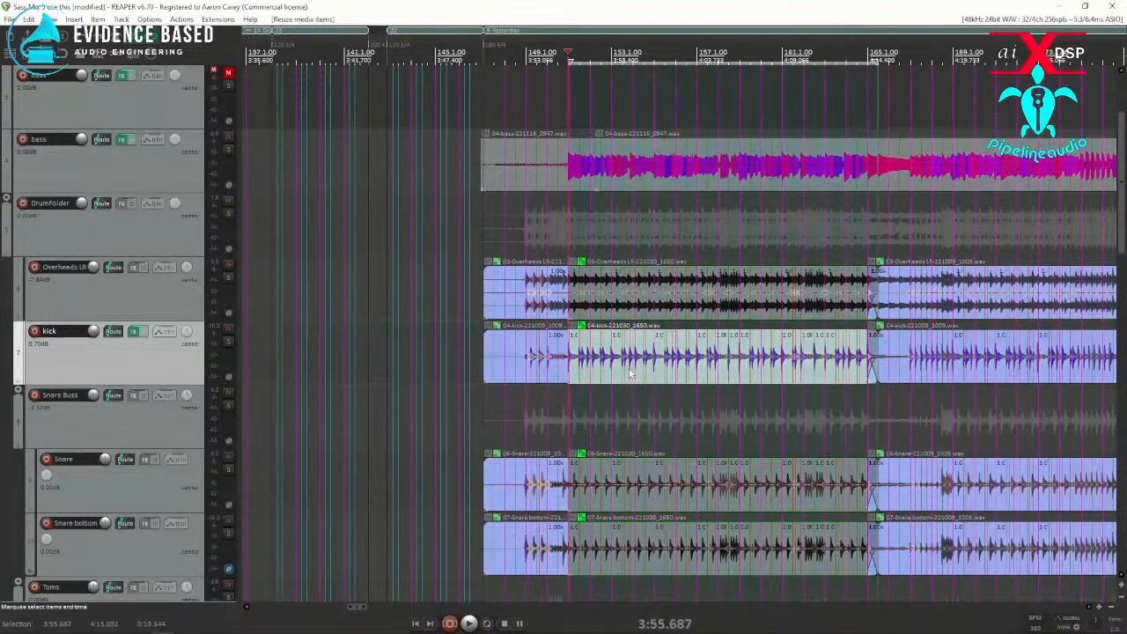
{"action": "key", "text": "alt+w"}
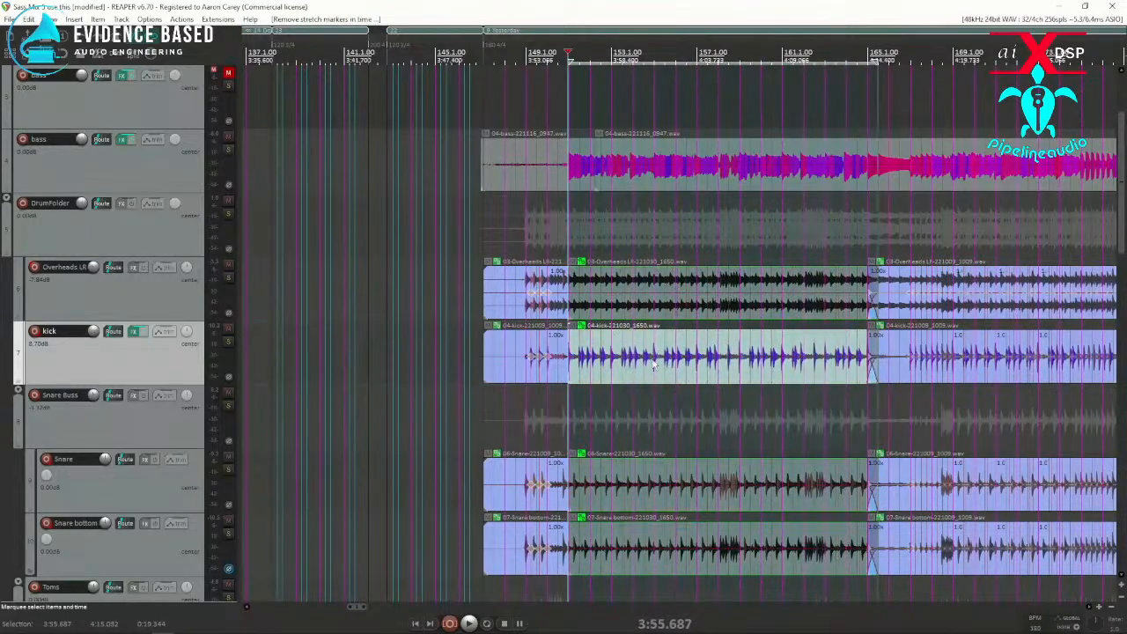
{"action": "scroll", "coordinate": [648, 383], "scroll_direction": "up", "scroll_amount": 3}
{"action": "scroll", "coordinate": [648, 374], "scroll_direction": "up", "scroll_amount": 2}
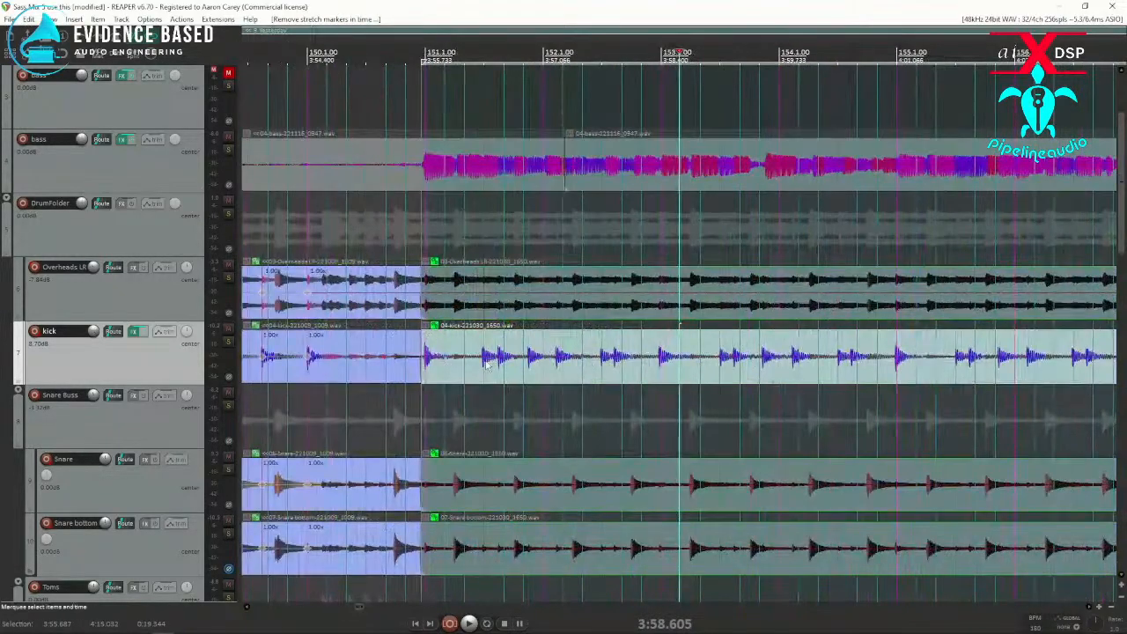
{"action": "scroll", "coordinate": [604, 364], "scroll_direction": "down", "scroll_amount": 2}
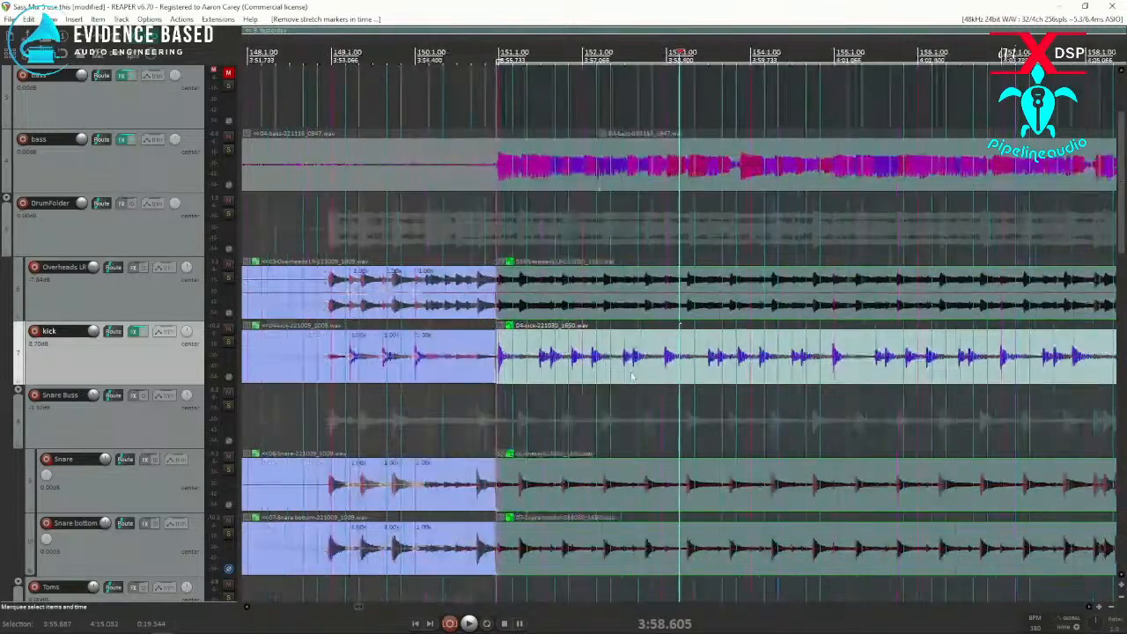
Try adding stretch markers at the transients of the kick item and its grouped items with Dynamic Split.
{"action": "left_click", "coordinate": [50, 19]}
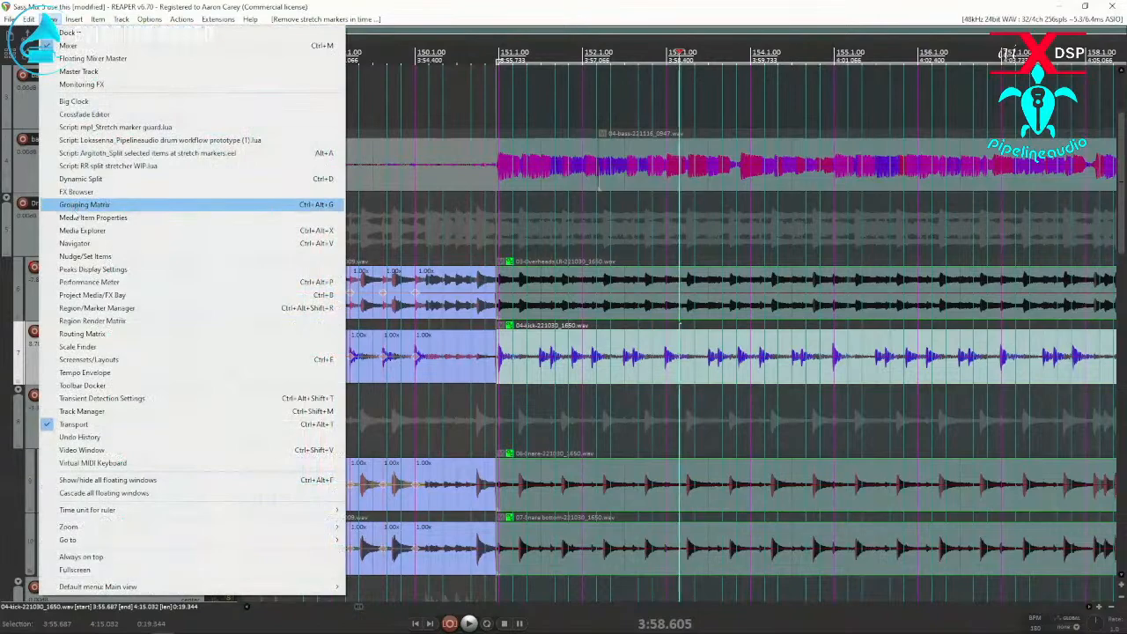
{"action": "left_click", "coordinate": [80, 179]}
{"action": "left_click_drag", "start_coordinate": [240, 132], "coordinate": [285, 123]}
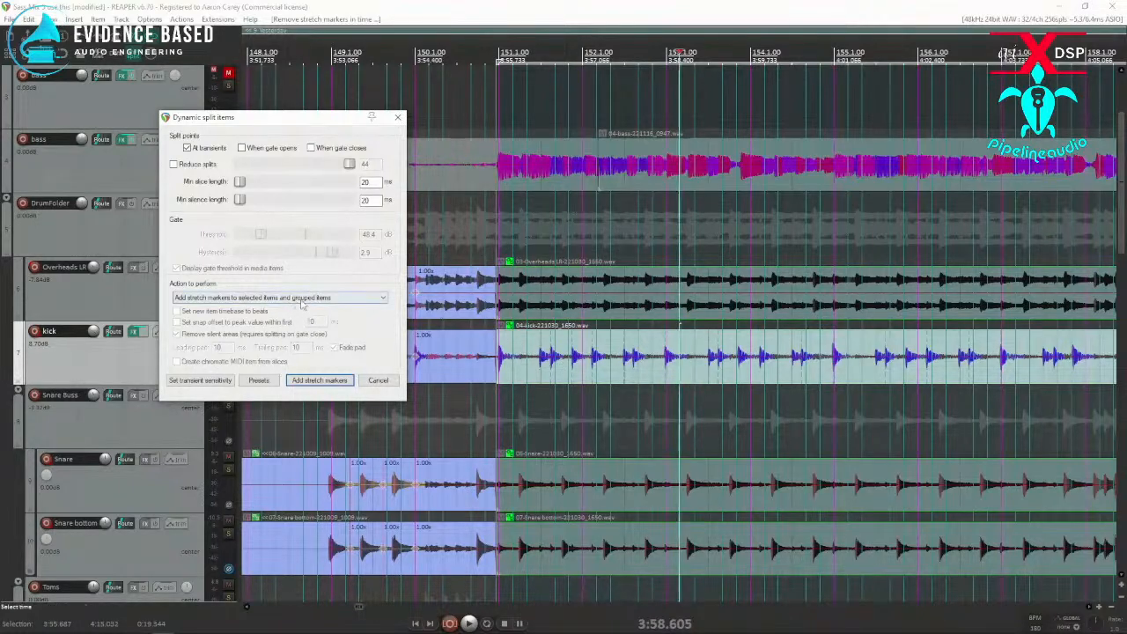
{"action": "left_click", "coordinate": [591, 353]}
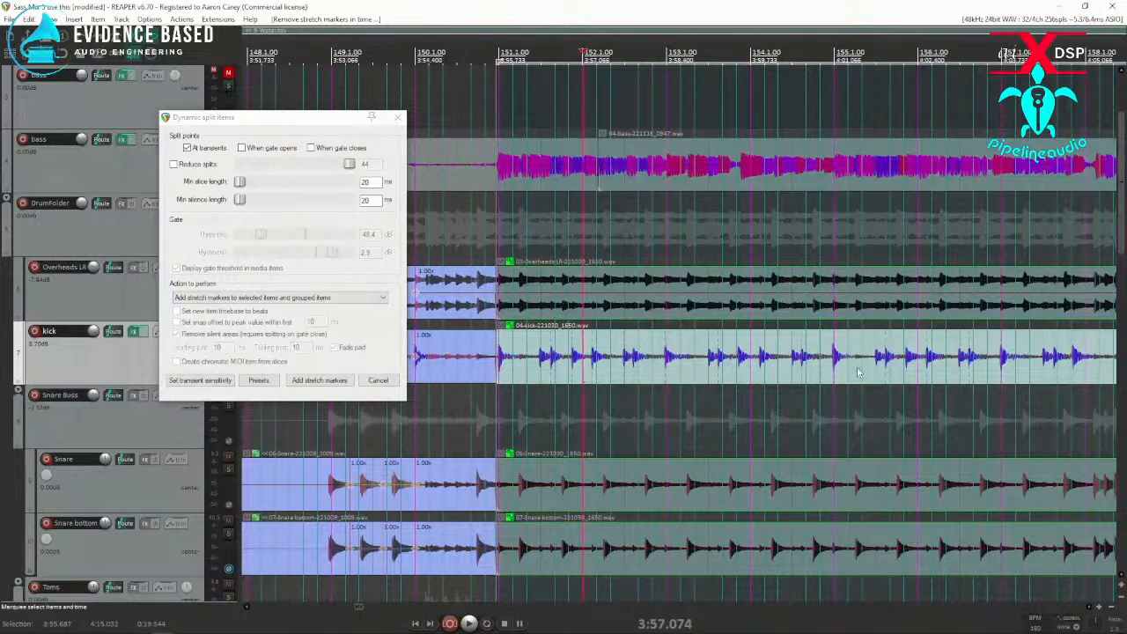
{"action": "scroll", "coordinate": [847, 371], "scroll_direction": "down", "scroll_amount": 4}
{"action": "left_click", "coordinate": [906, 362]}
{"action": "scroll", "coordinate": [906, 362], "scroll_direction": "up", "scroll_amount": 2}
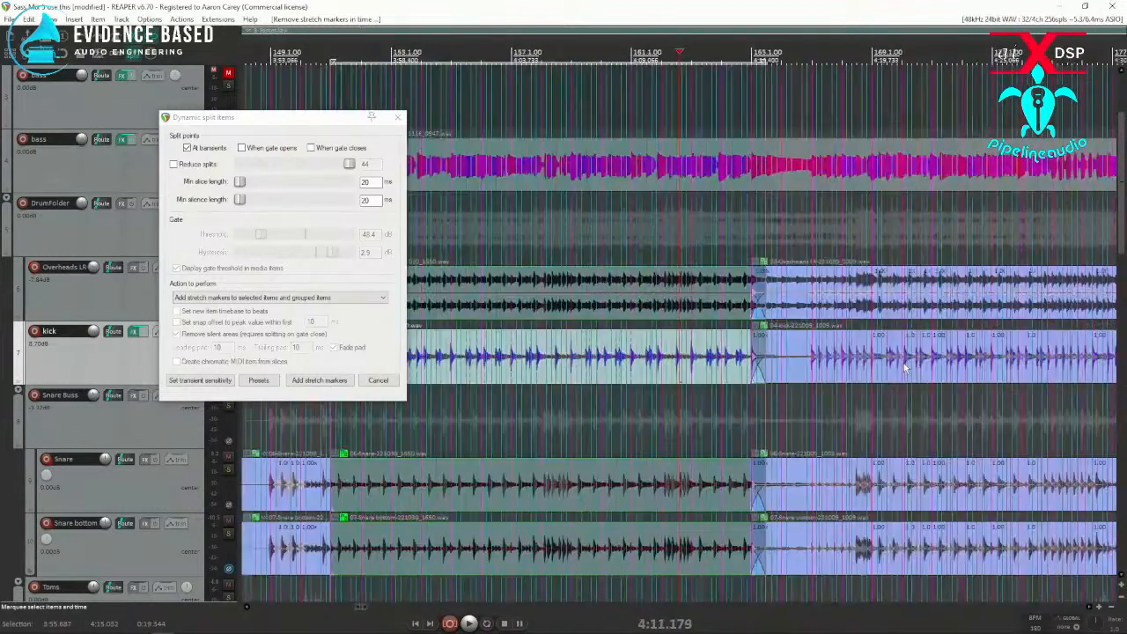
{"action": "scroll", "coordinate": [573, 355], "scroll_direction": "down", "scroll_amount": 1}
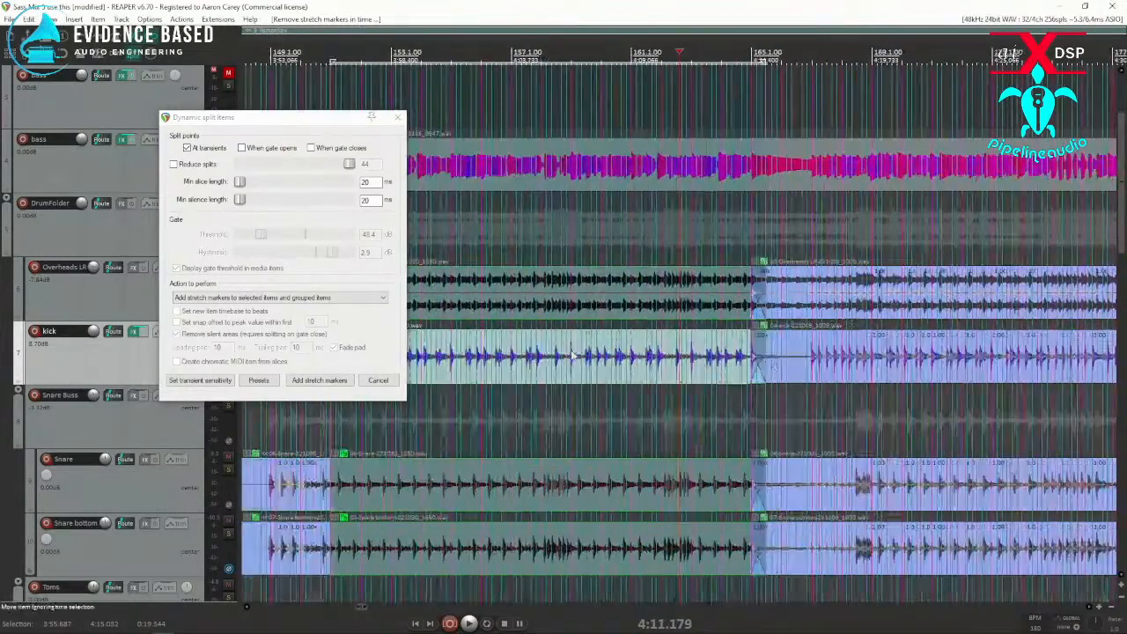
{"action": "left_click", "coordinate": [317, 380]}
{"action": "left_click", "coordinate": [359, 365]}
{"action": "scroll", "coordinate": [504, 376], "scroll_direction": "up", "scroll_amount": 5}
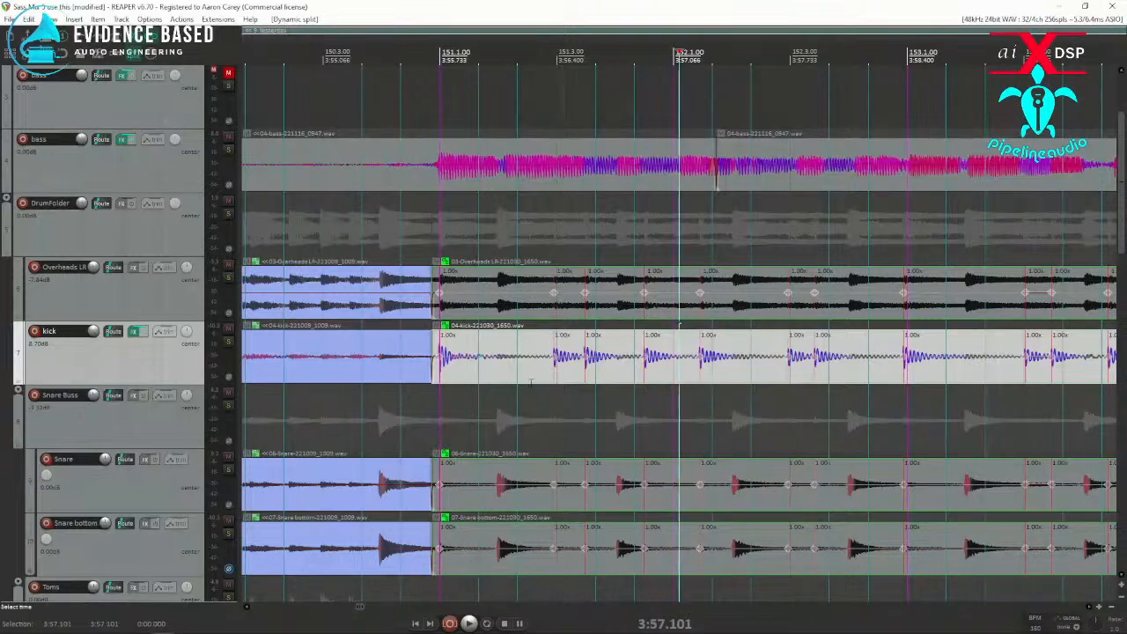
{"action": "scroll", "coordinate": [517, 413], "scroll_direction": "down", "scroll_amount": 6}
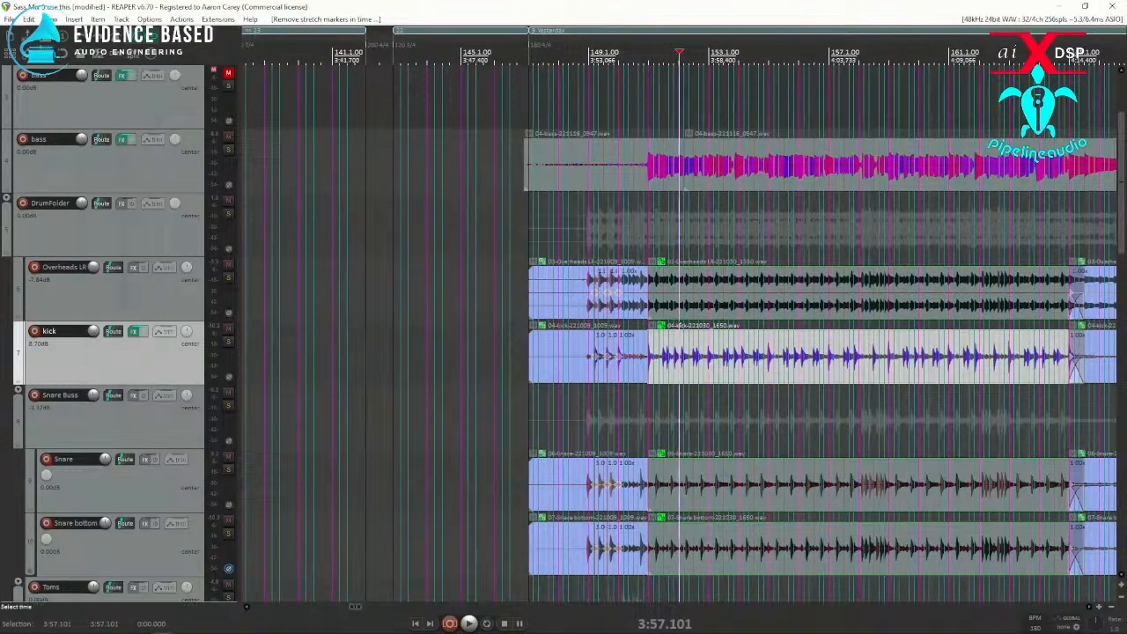
Solo the kick and Snare tracks and set the time selection to the 04-kick-221030_1650.wav item.
{"action": "scroll", "coordinate": [738, 371], "scroll_direction": "down", "scroll_amount": 2}
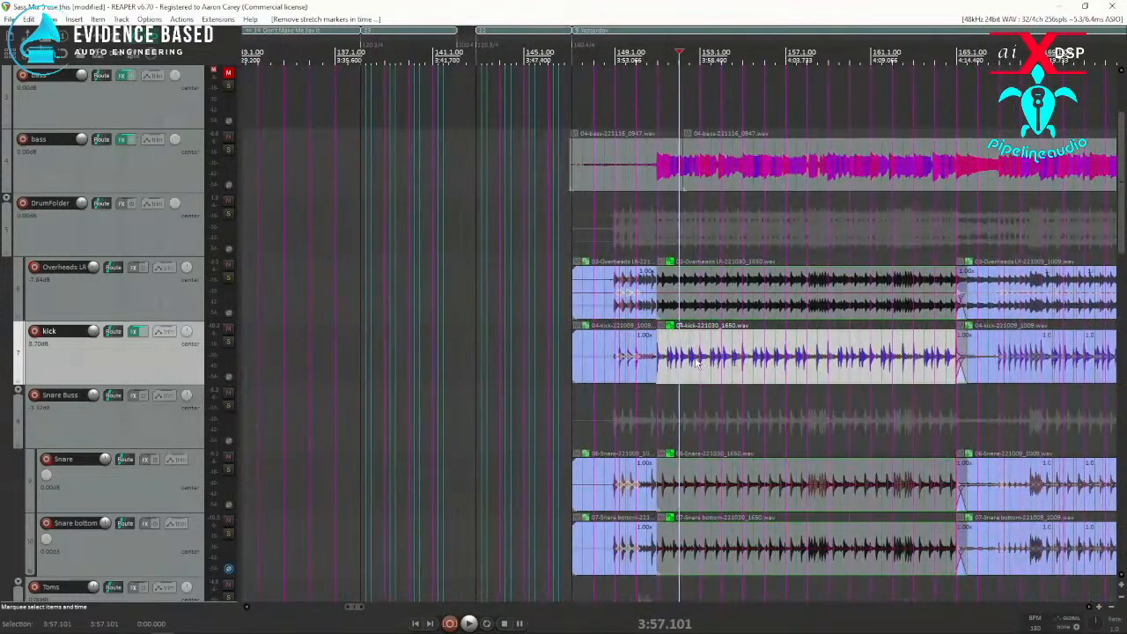
{"action": "left_click", "coordinate": [231, 342]}
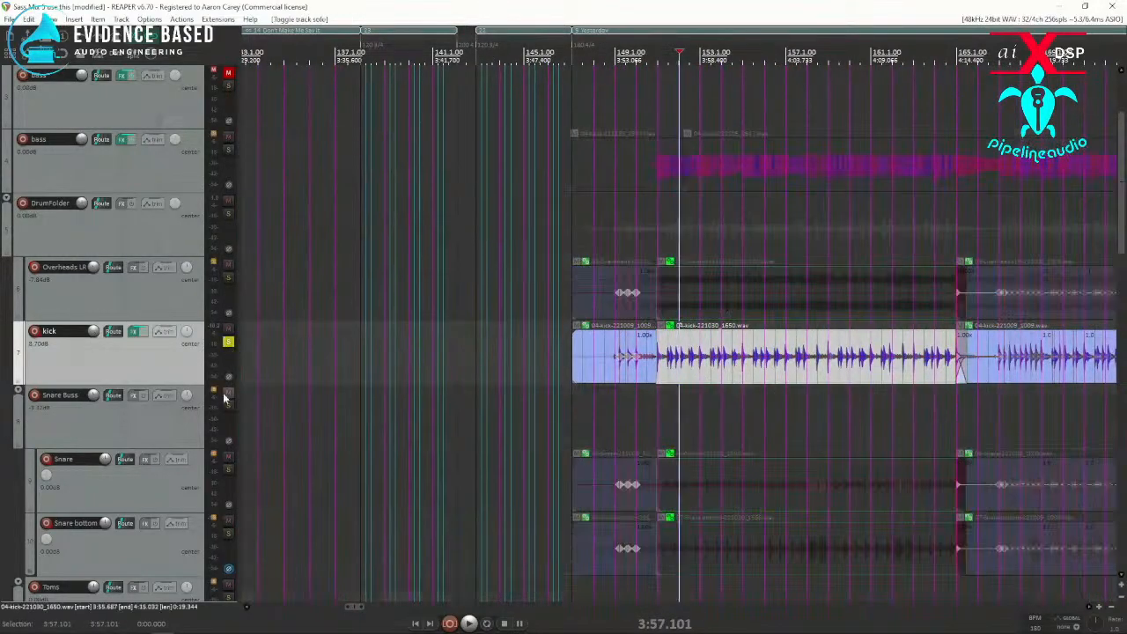
{"action": "left_click", "coordinate": [229, 469]}
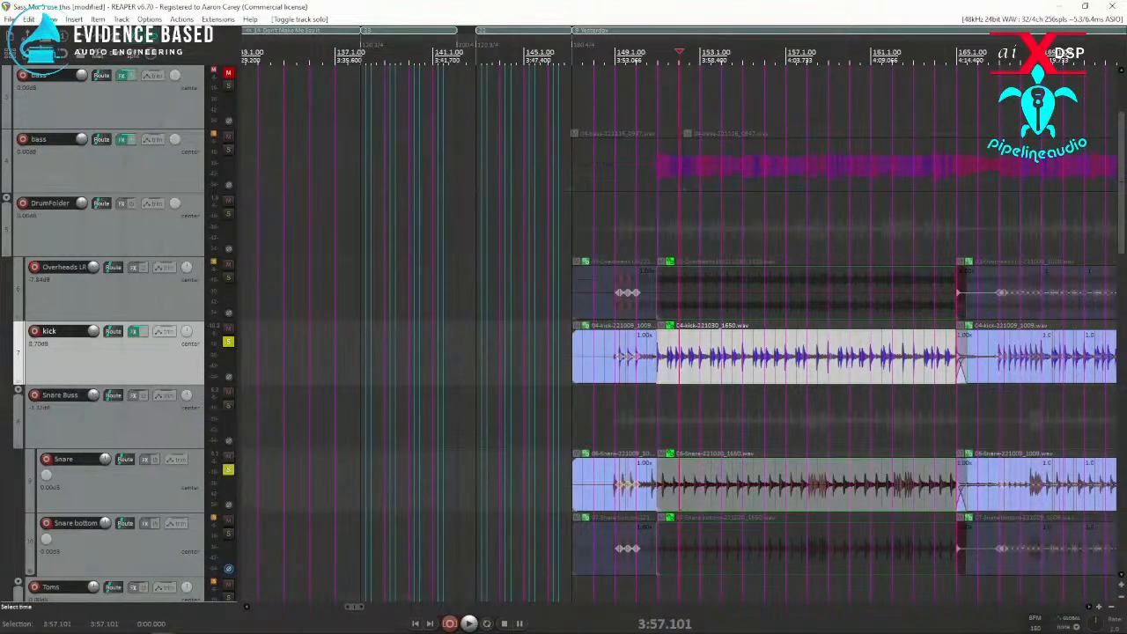
{"action": "double_click", "coordinate": [742, 375]}
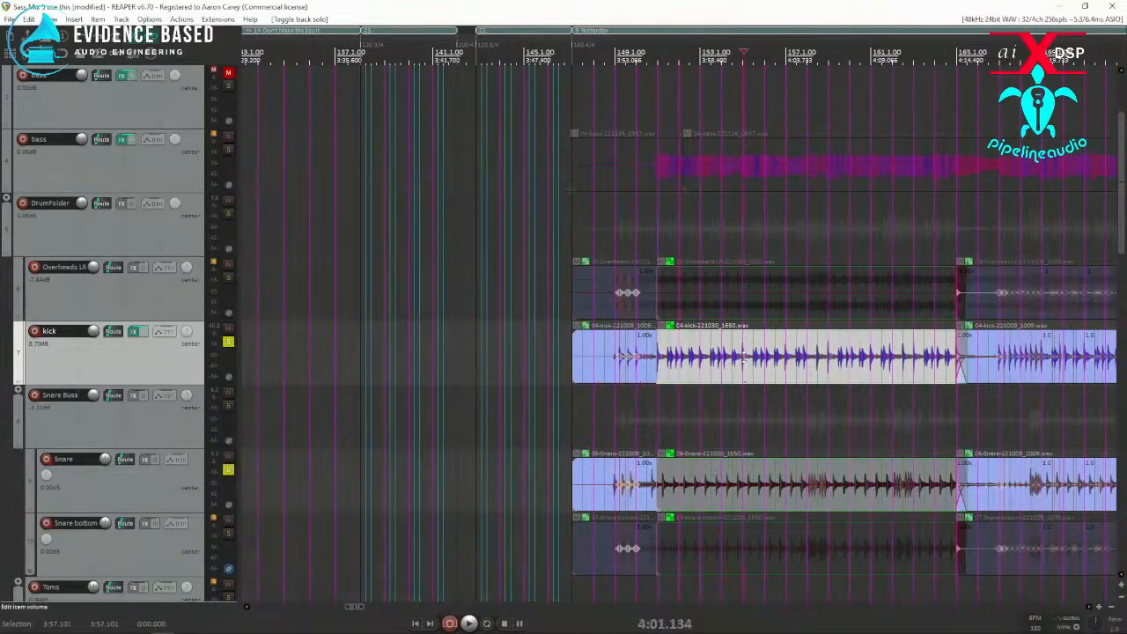
Set the render output to mono WAV and enable adding rendered items to new tracks in the project.
{"action": "left_click", "coordinate": [10, 18]}
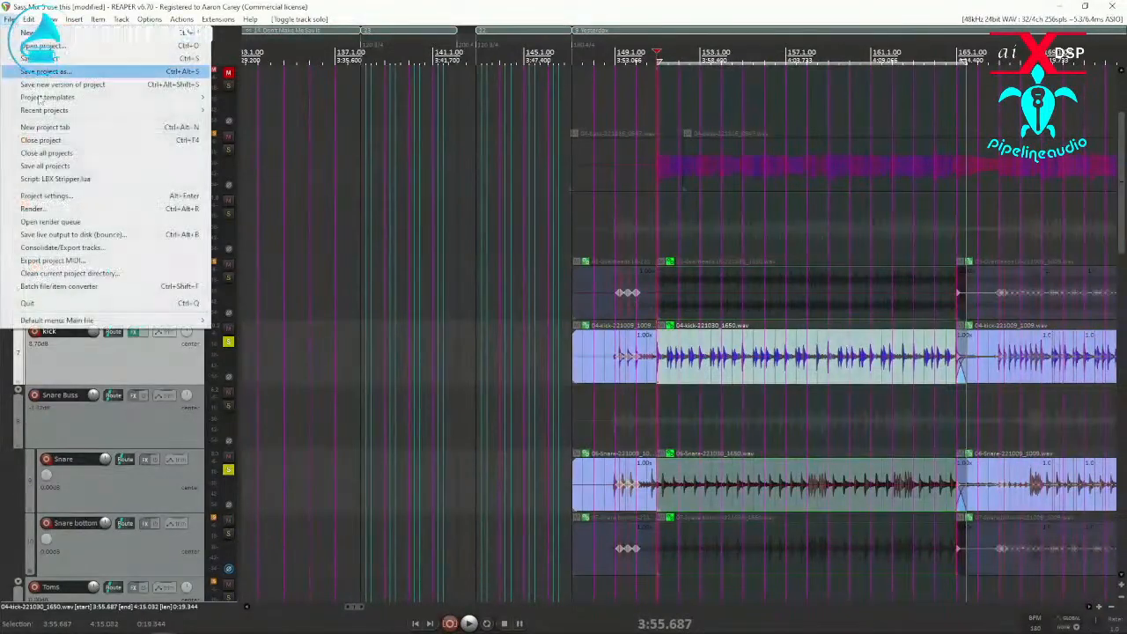
{"action": "left_click", "coordinate": [49, 210]}
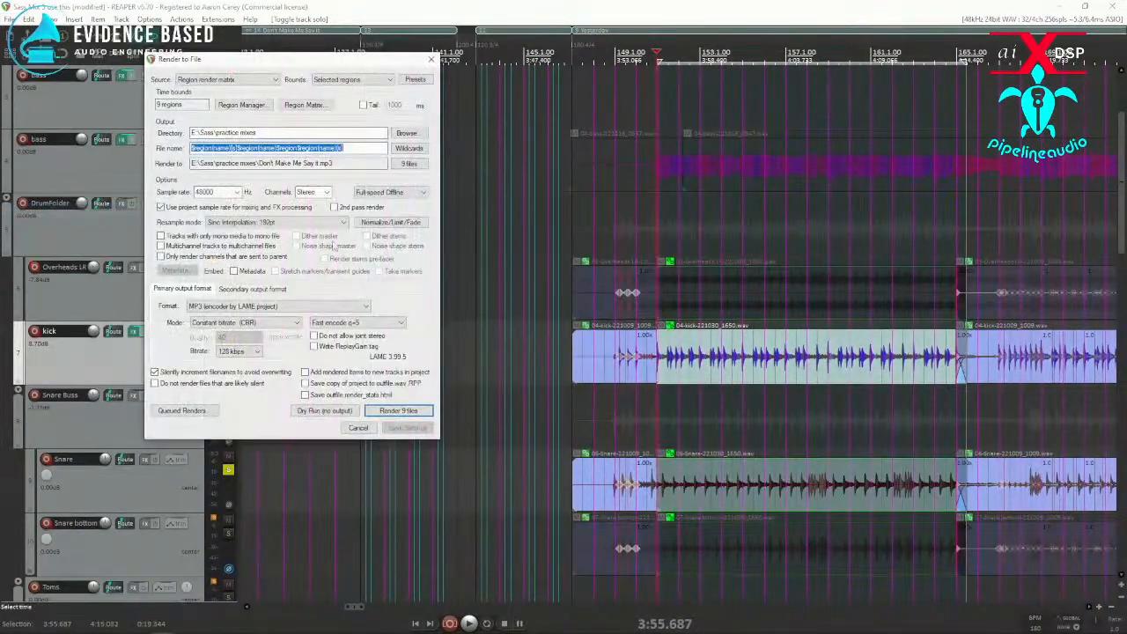
{"action": "left_click", "coordinate": [365, 307]}
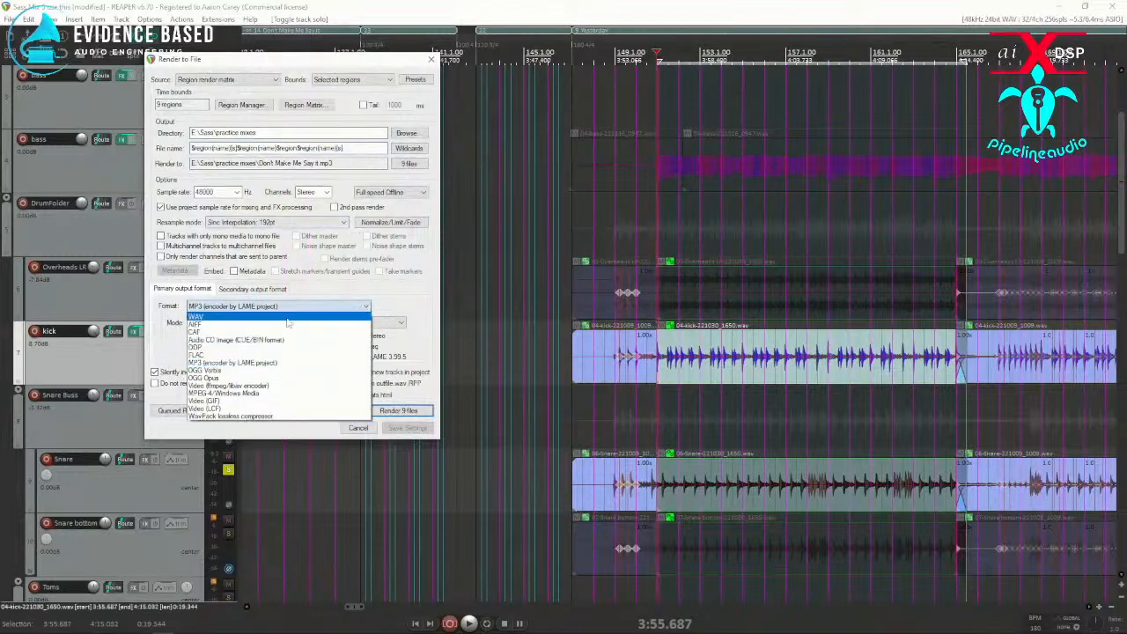
{"action": "left_click", "coordinate": [349, 336]}
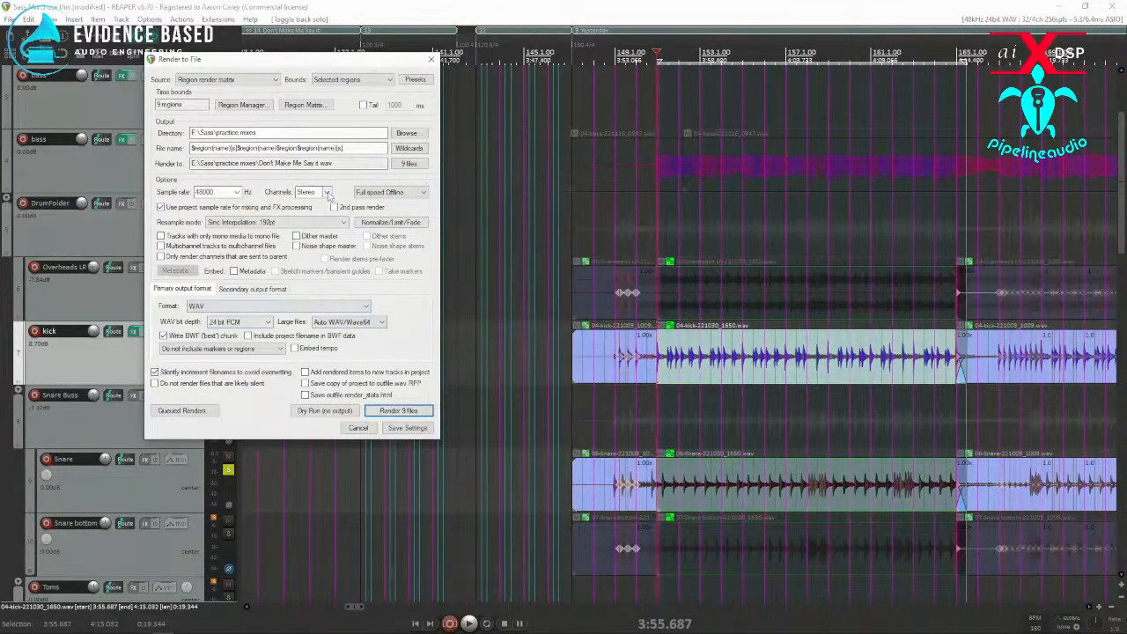
{"action": "left_click", "coordinate": [327, 193]}
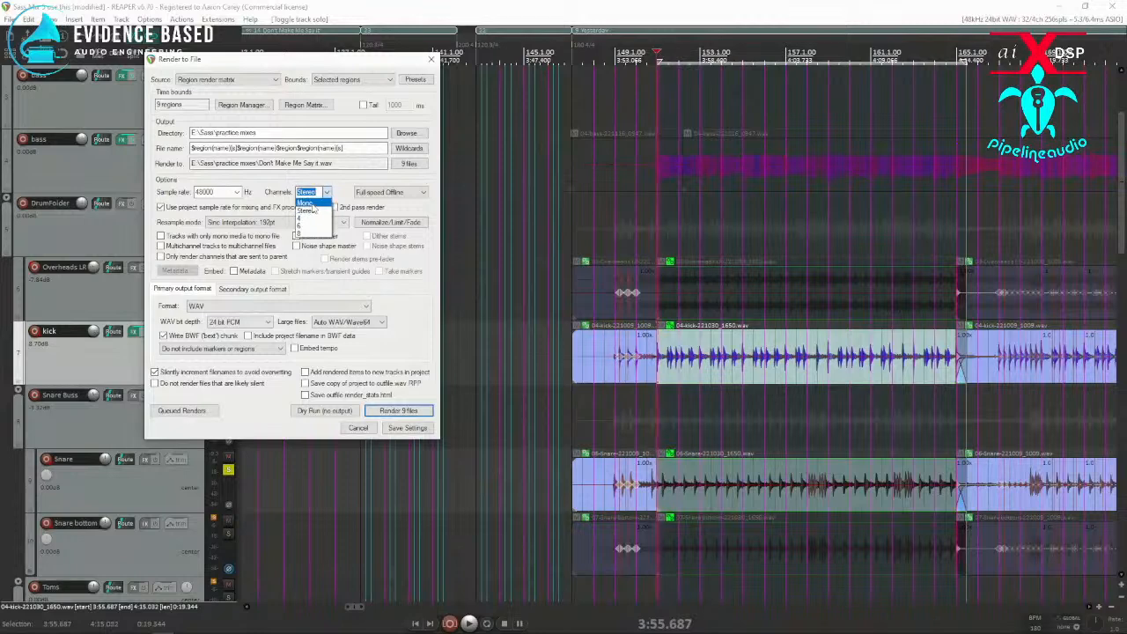
{"action": "left_click", "coordinate": [306, 203]}
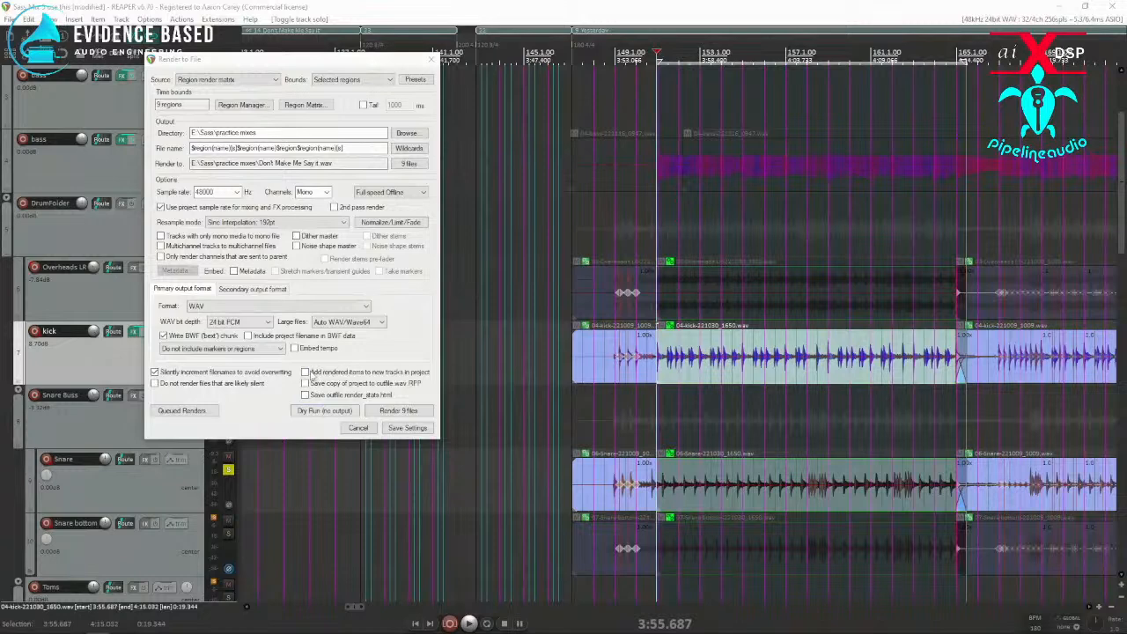
{"action": "left_click", "coordinate": [306, 374]}
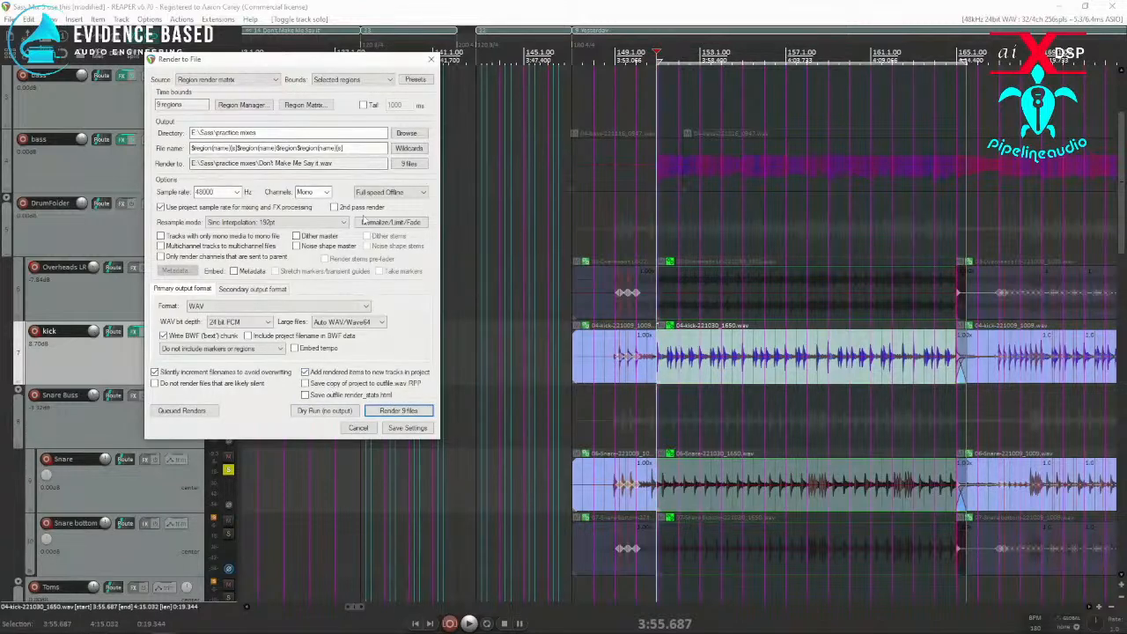
Render the master mix with the bounds set to the time selection, and close the render window.
{"action": "left_click", "coordinate": [264, 81]}
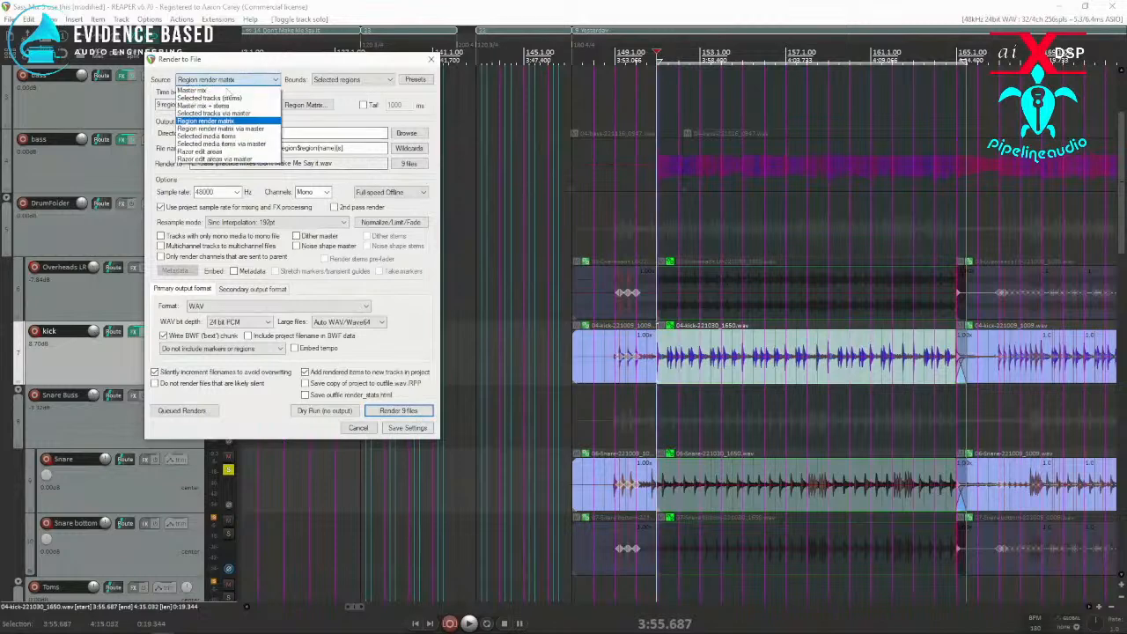
{"action": "left_click", "coordinate": [256, 87]}
{"action": "left_click", "coordinate": [334, 80]}
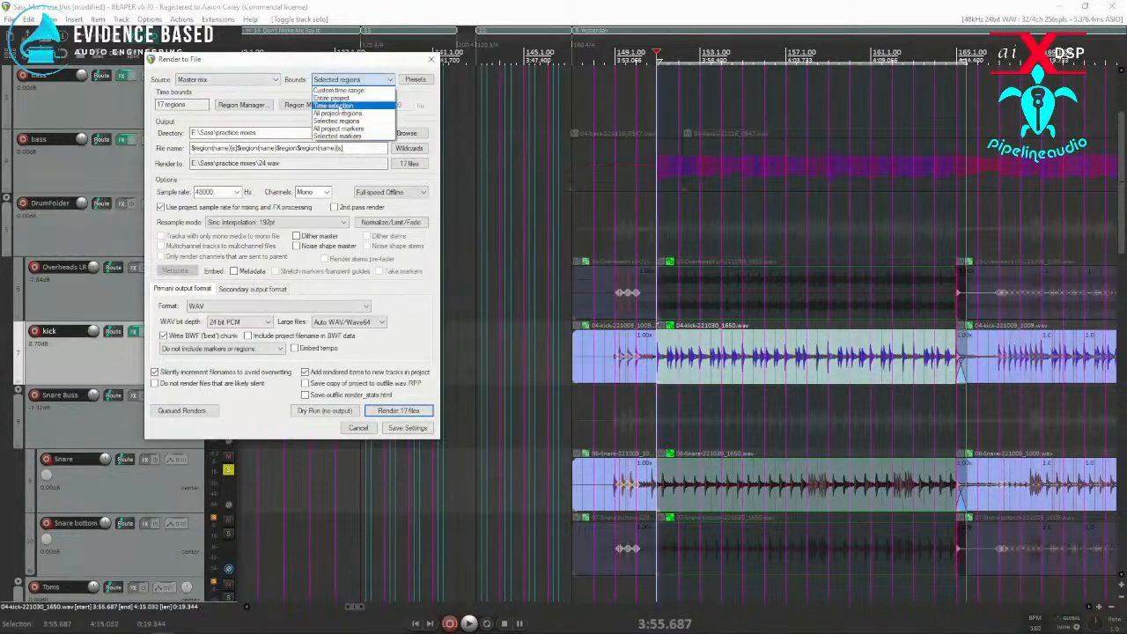
{"action": "left_click", "coordinate": [333, 105]}
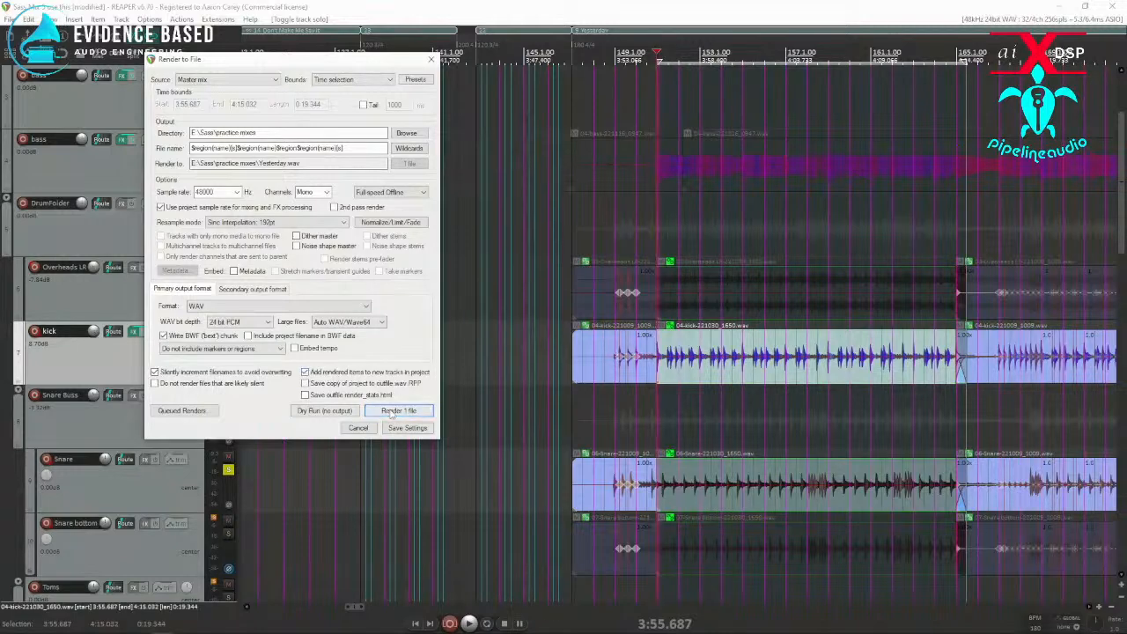
{"action": "left_click", "coordinate": [396, 412]}
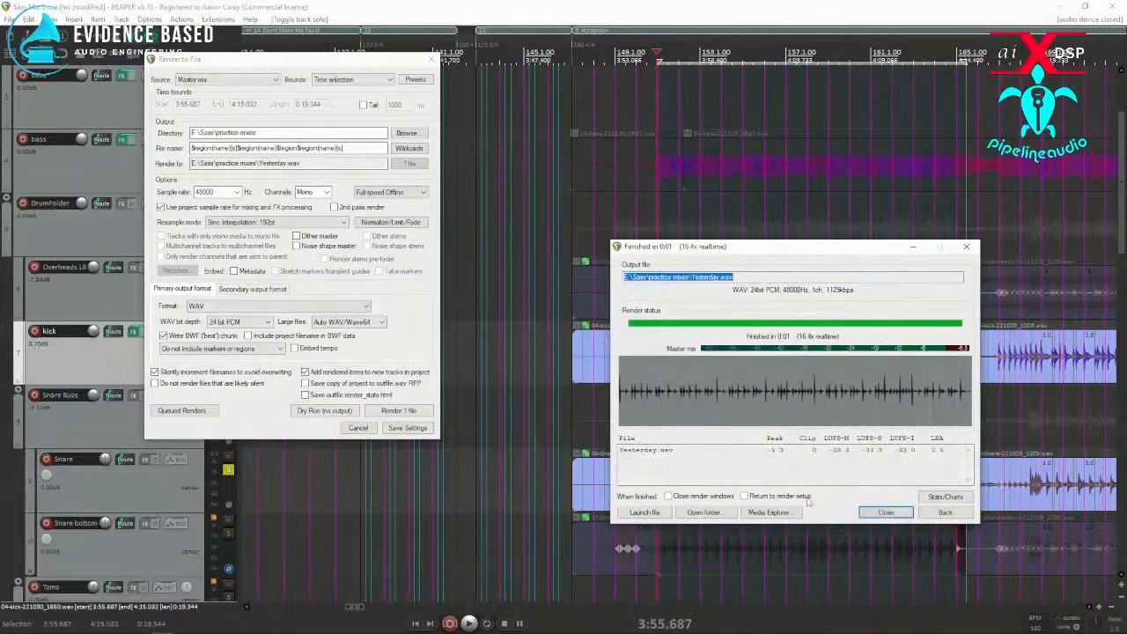
{"action": "left_click", "coordinate": [886, 512]}
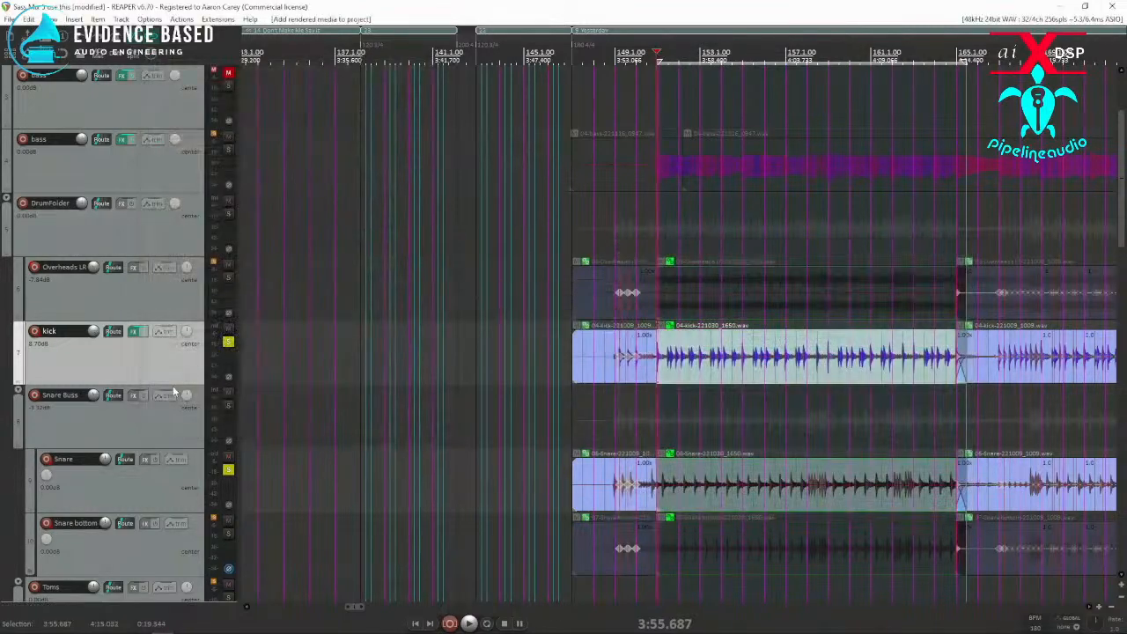
Move the rendered Yesterday track into the drum folder, directly above the kick track.
{"action": "scroll", "coordinate": [137, 440], "scroll_direction": "down", "scroll_amount": 15}
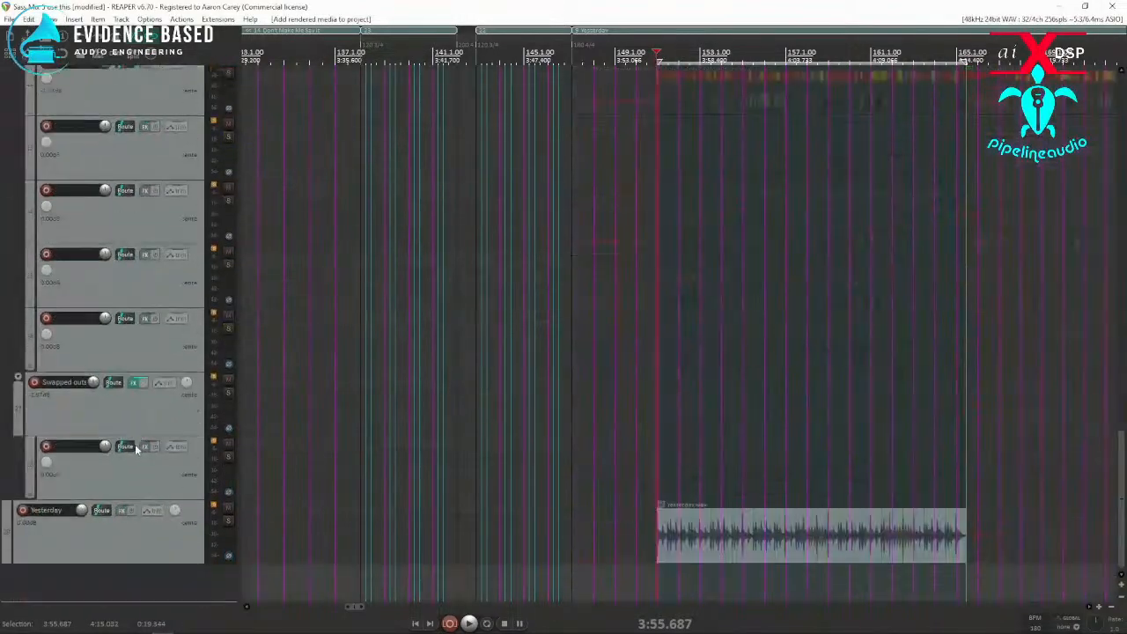
{"action": "left_click_drag", "start_coordinate": [83, 544], "coordinate": [15, 249]}
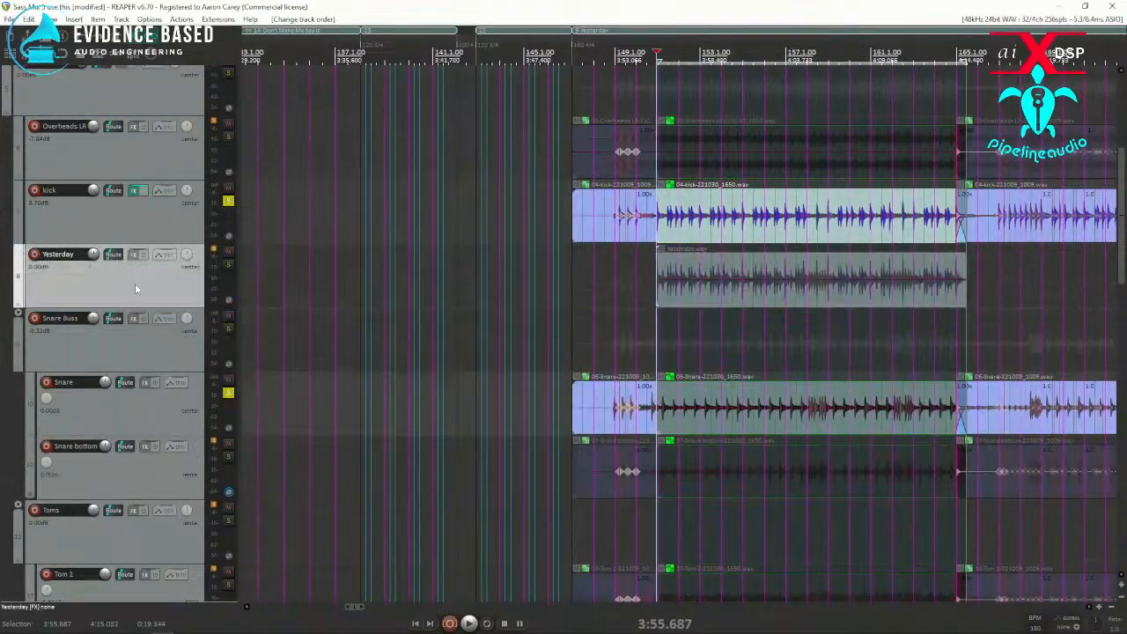
{"action": "left_click_drag", "start_coordinate": [105, 276], "coordinate": [49, 197]}
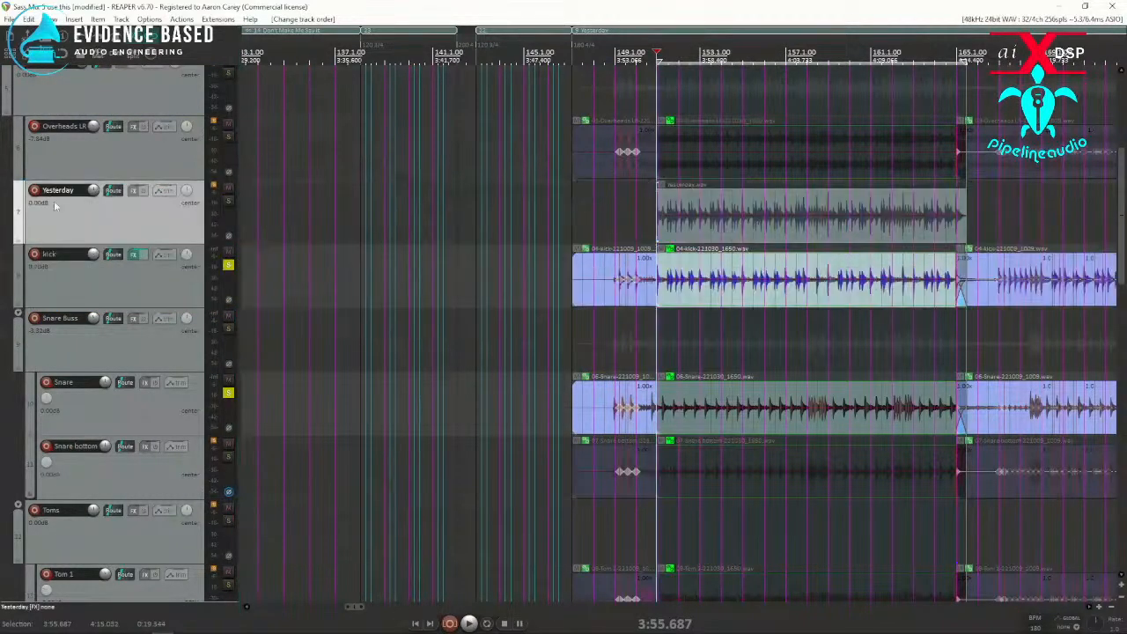
Select the Yesterday item together with all drum items from Overheads to Crash R and group them.
{"action": "left_click", "coordinate": [676, 210]}
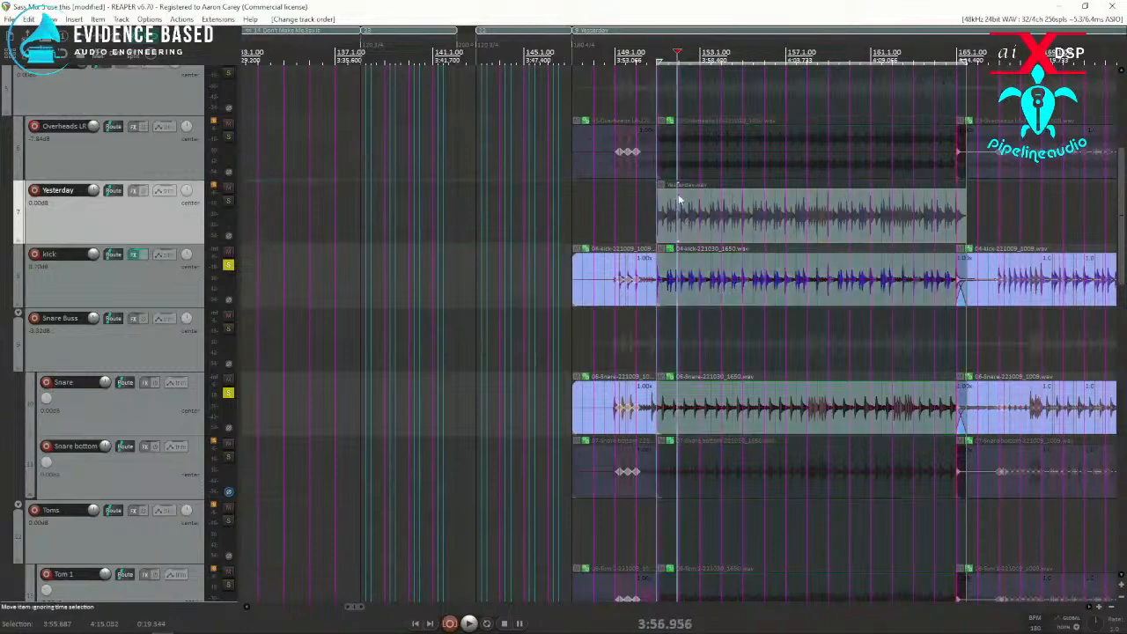
{"action": "left_click_drag", "start_coordinate": [679, 124], "coordinate": [783, 501]}
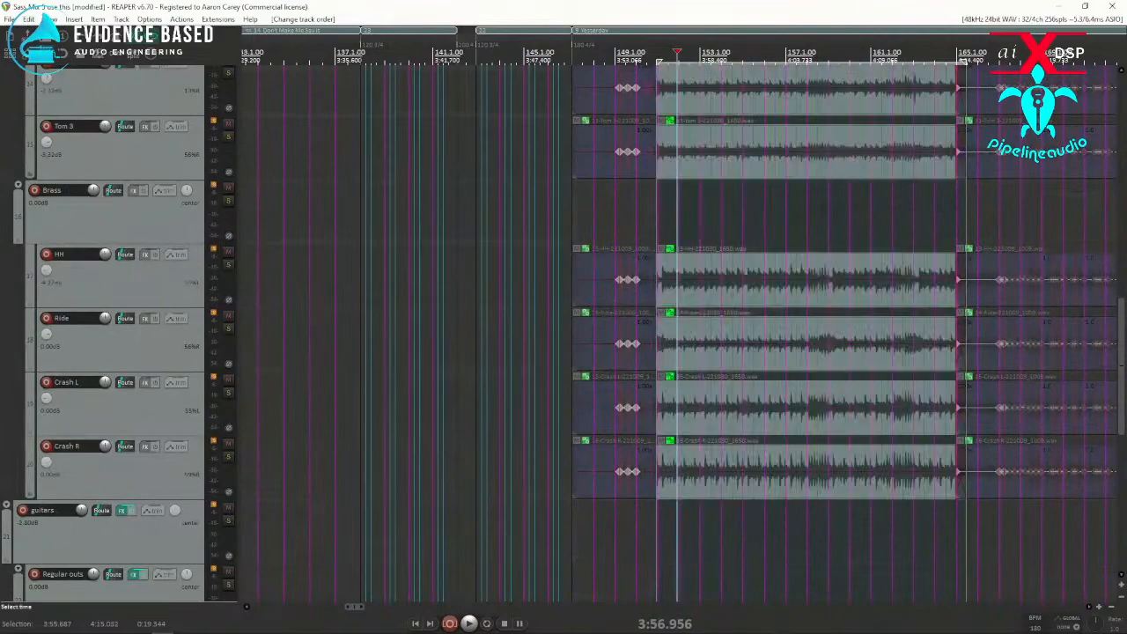
{"action": "key", "text": "ctrl+g"}
Rename the rendered Yesterday track as combined.
{"action": "scroll", "coordinate": [142, 324], "scroll_direction": "up", "scroll_amount": 5}
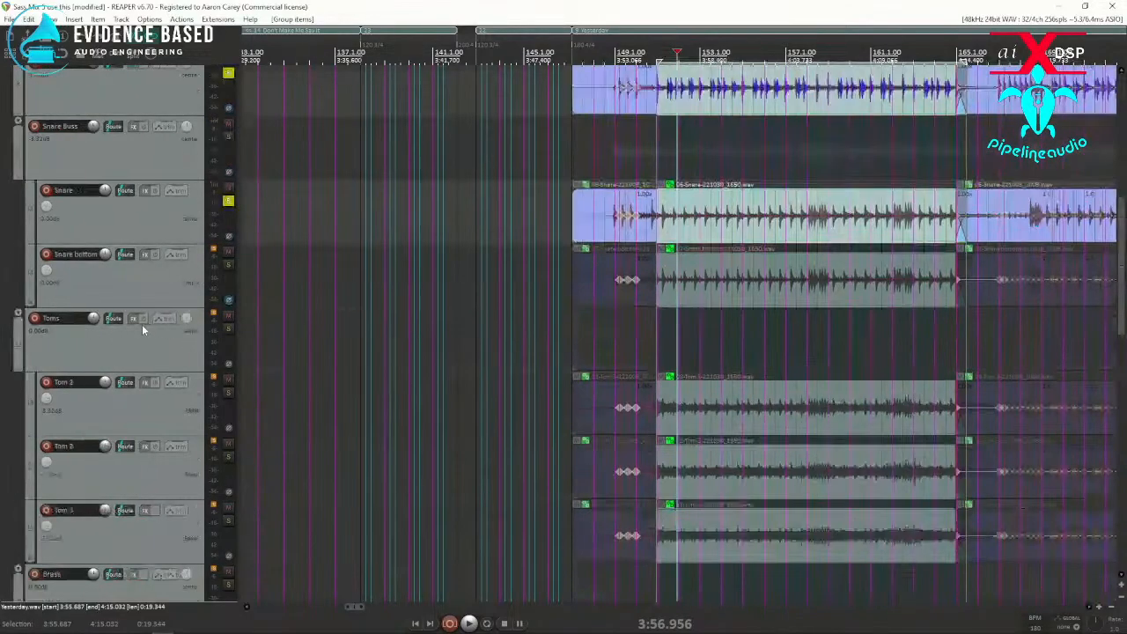
{"action": "scroll", "coordinate": [145, 327], "scroll_direction": "up", "scroll_amount": 3}
{"action": "scroll", "coordinate": [128, 315], "scroll_direction": "up", "scroll_amount": 1}
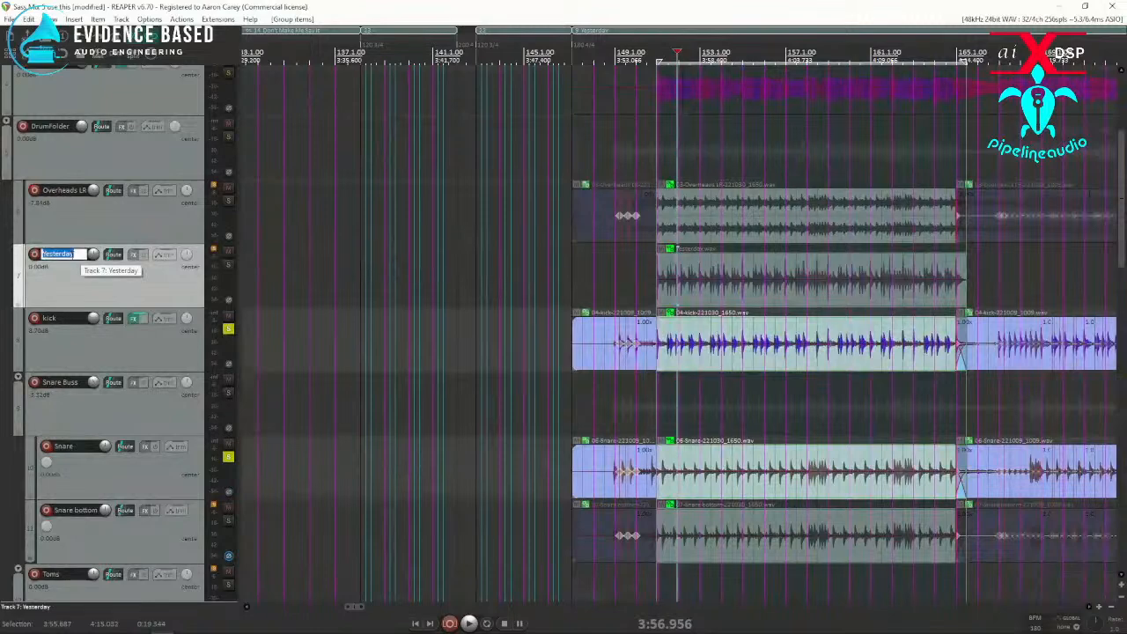
{"action": "type", "text": "combined"}
{"action": "key", "text": "Return"}
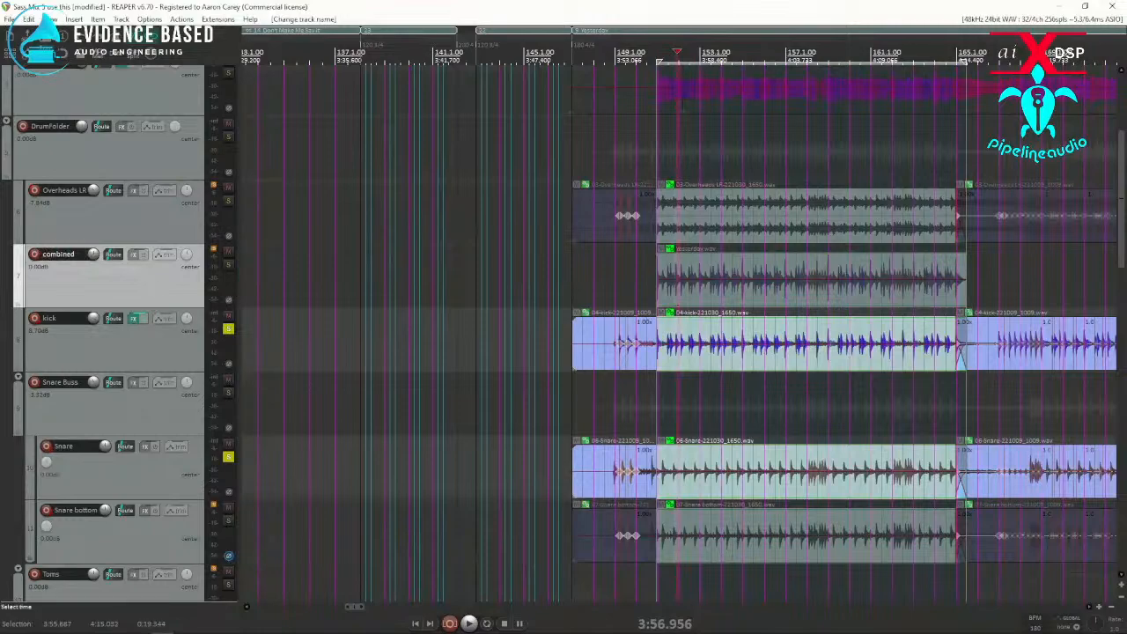
{"action": "left_click", "coordinate": [716, 295]}
{"action": "scroll", "coordinate": [604, 292], "scroll_direction": "up", "scroll_amount": 4}
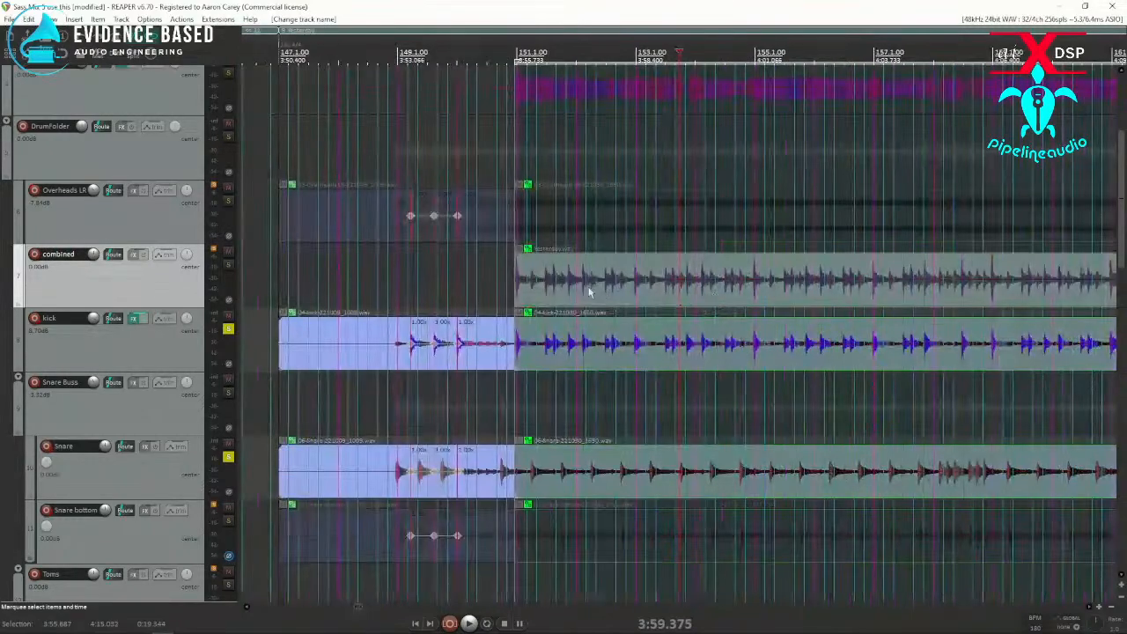
{"action": "scroll", "coordinate": [608, 293], "scroll_direction": "up", "scroll_amount": 5}
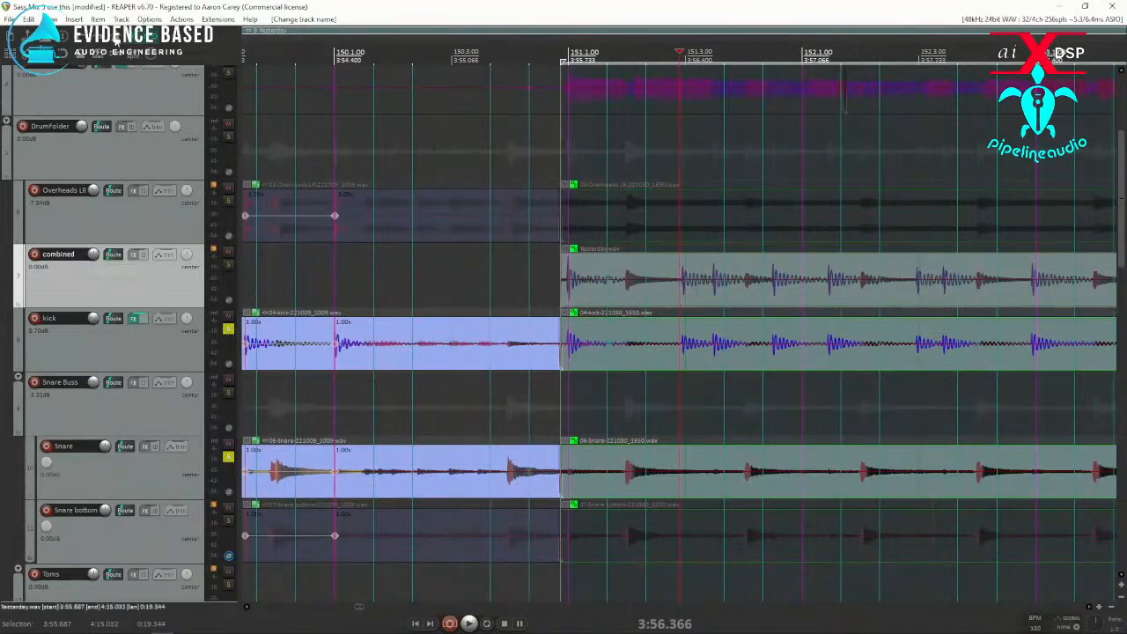
{"action": "left_click", "coordinate": [51, 18]}
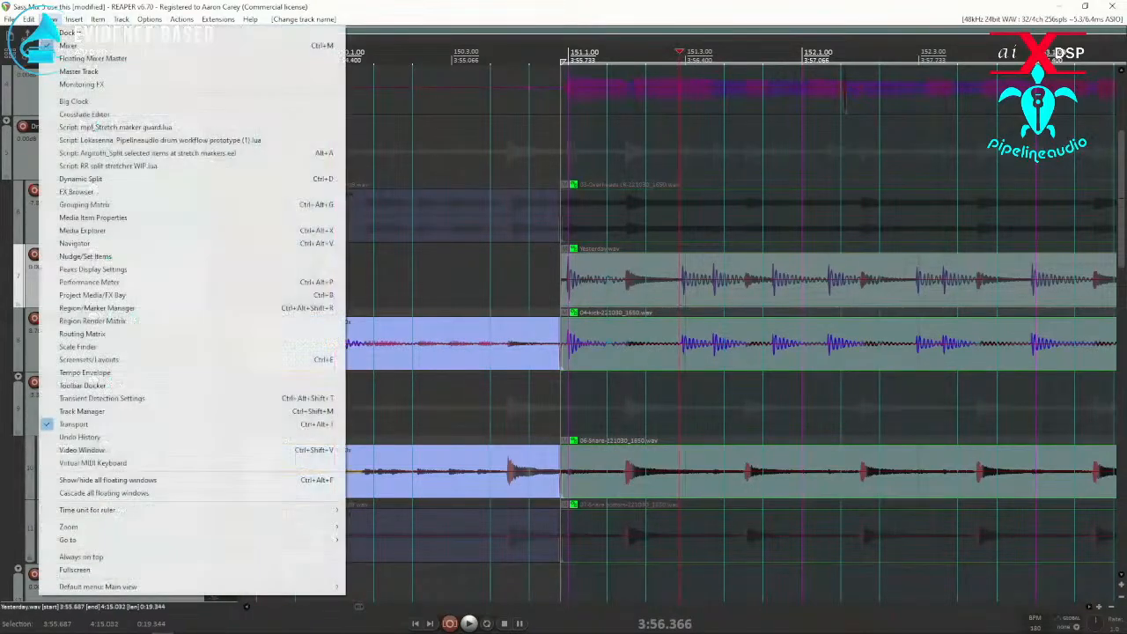
{"action": "left_click", "coordinate": [80, 179]}
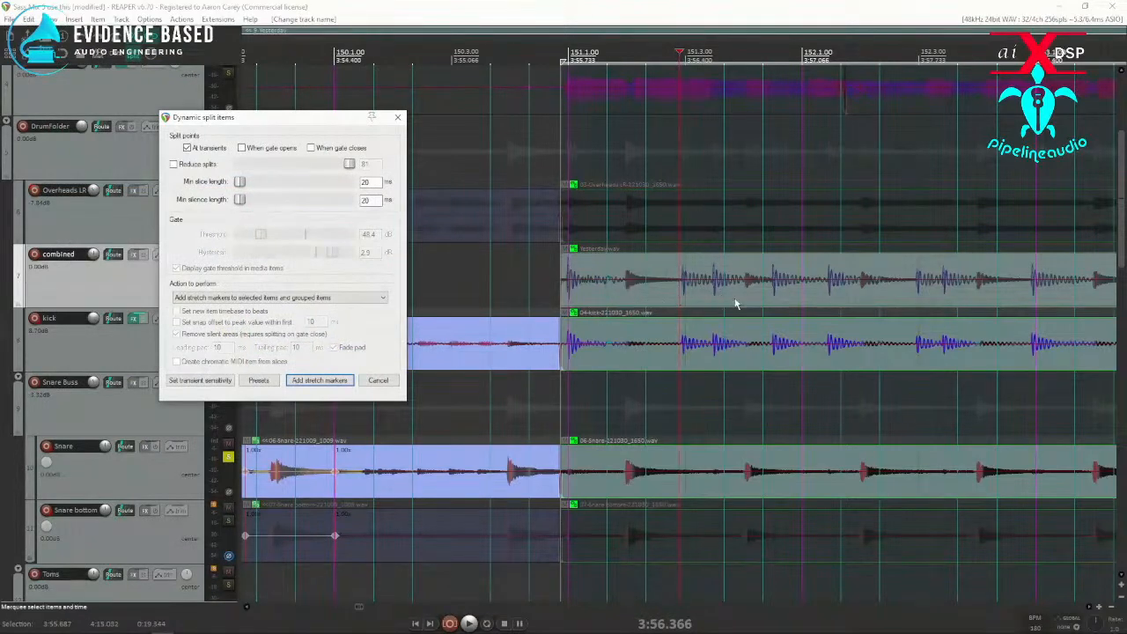
{"action": "left_click", "coordinate": [659, 298]}
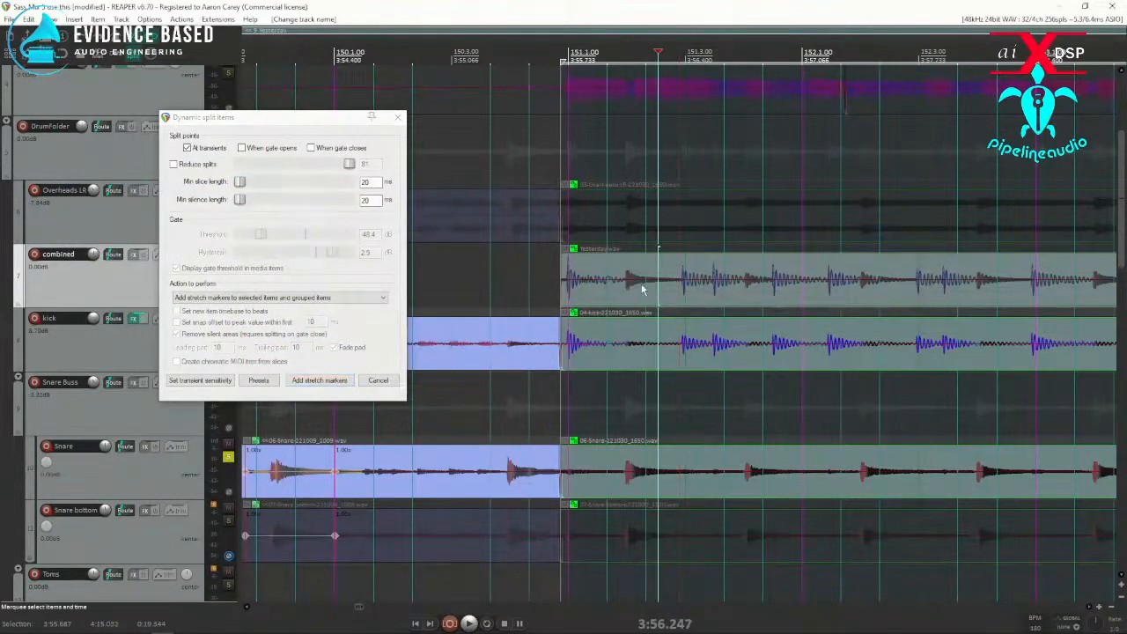
{"action": "left_click", "coordinate": [597, 268]}
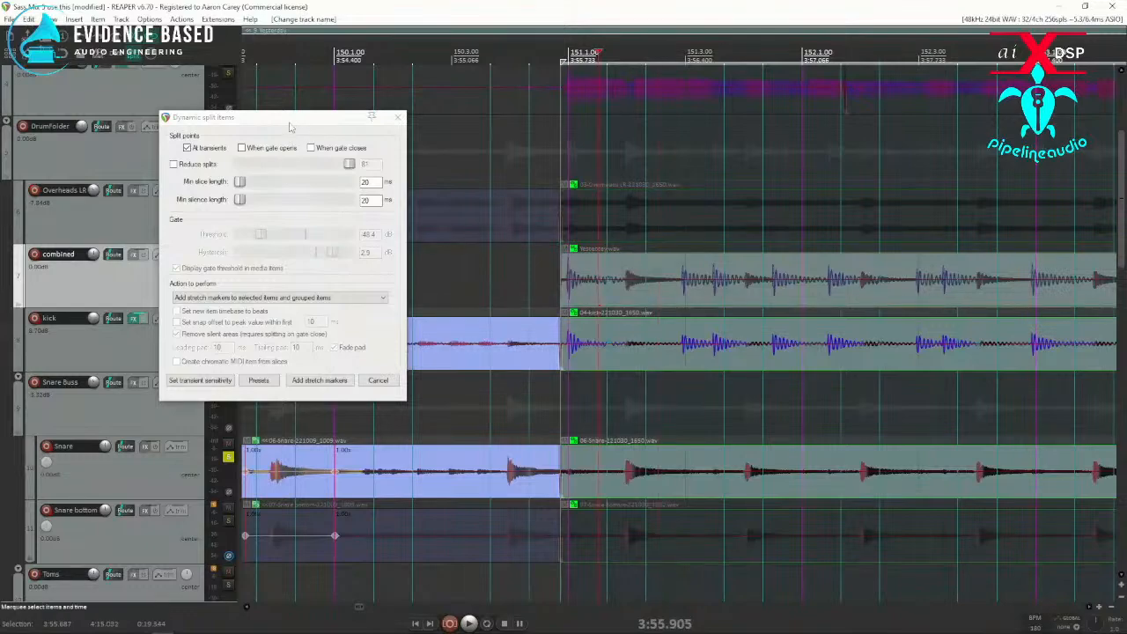
{"action": "left_click_drag", "start_coordinate": [274, 118], "coordinate": [234, 119]}
{"action": "key", "text": "Escape"}
Turn off solo on the kick and snare tracks and select the item on the combined track.
{"action": "left_click", "coordinate": [229, 329]}
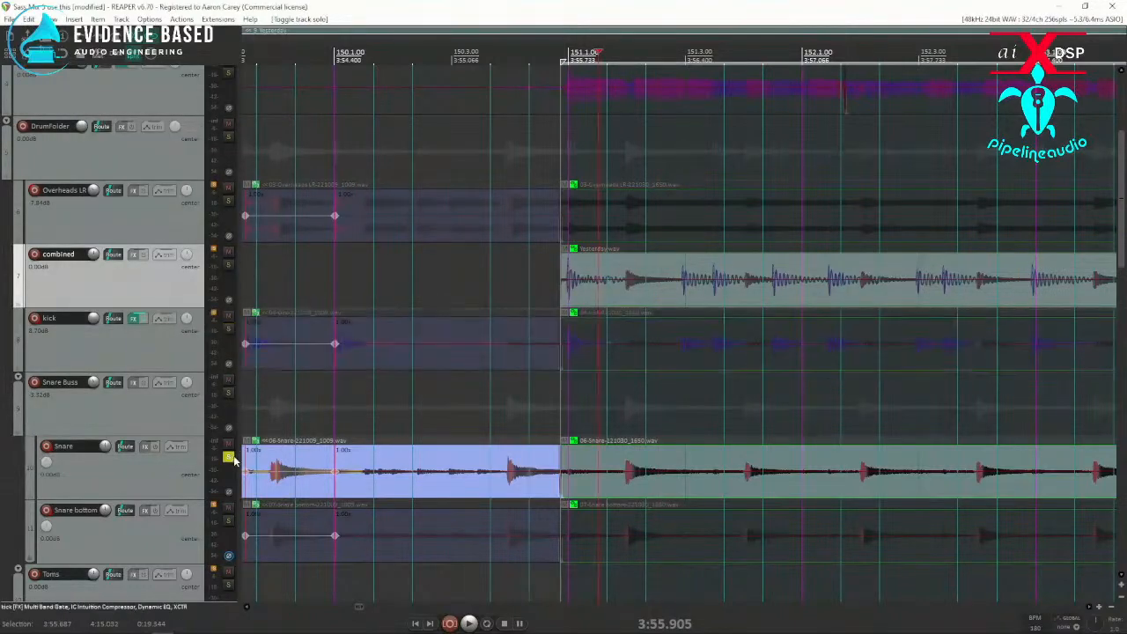
{"action": "left_click", "coordinate": [229, 457]}
{"action": "left_click", "coordinate": [662, 279]}
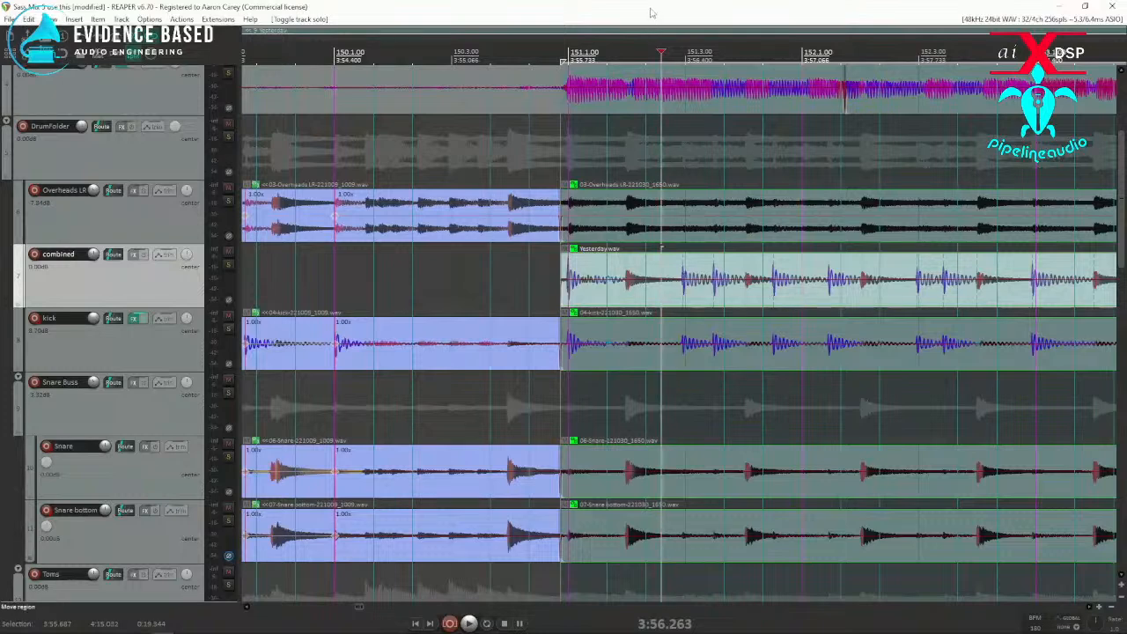
{"action": "key", "text": "8"}
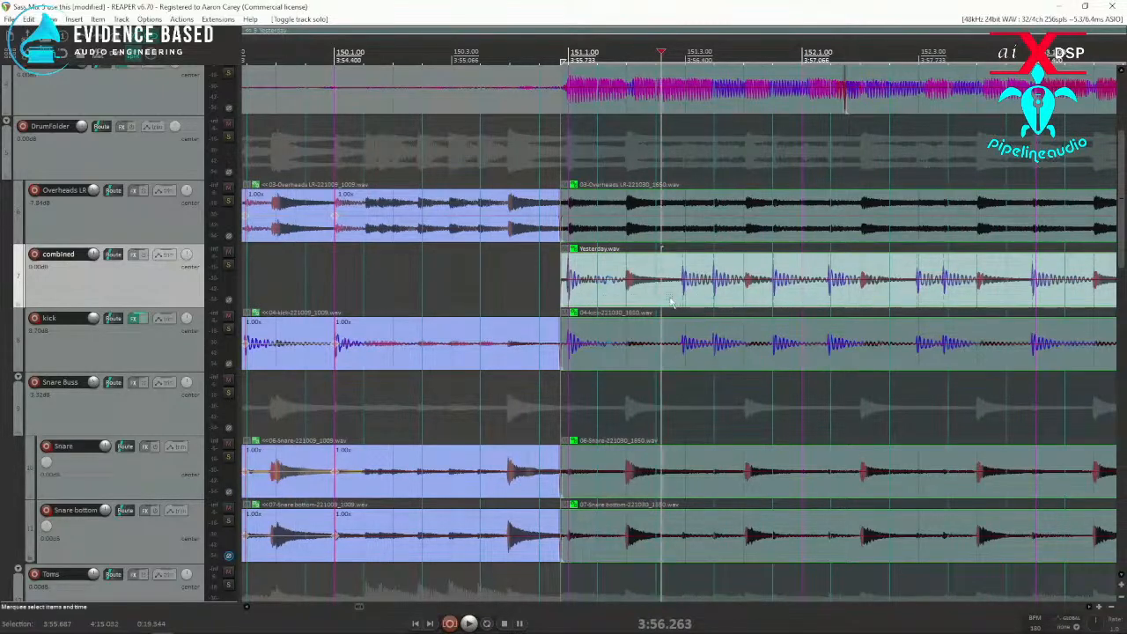
Use Dynamic Split to add stretch markers at the transients of the combined item and all its grouped items.
{"action": "scroll", "coordinate": [938, 293], "scroll_direction": "down", "scroll_amount": 2}
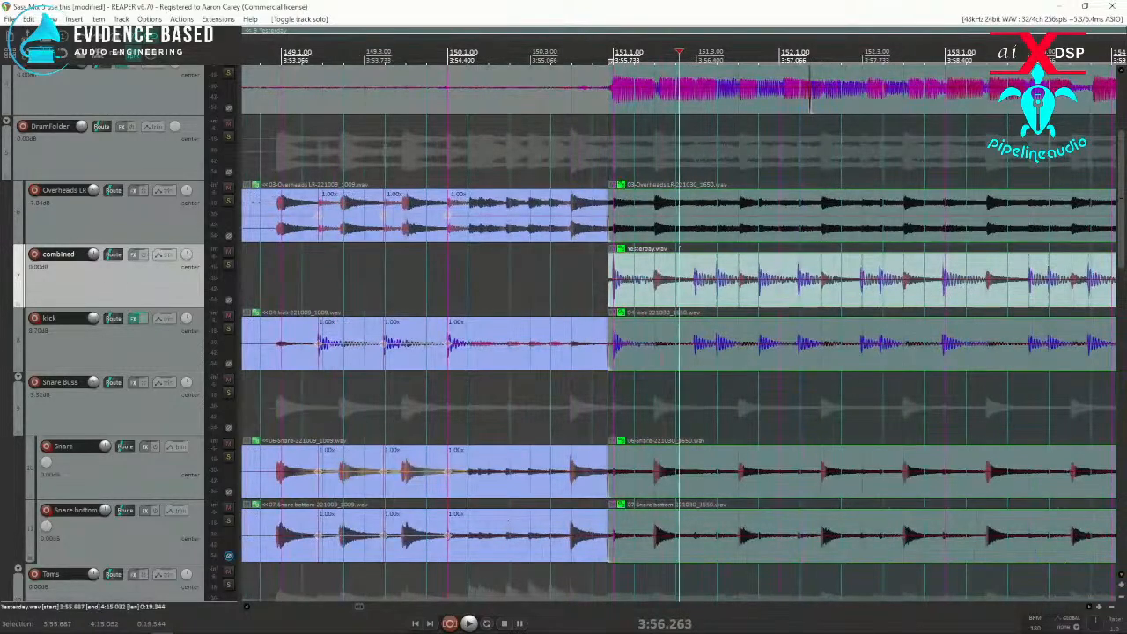
{"action": "key", "text": "d"}
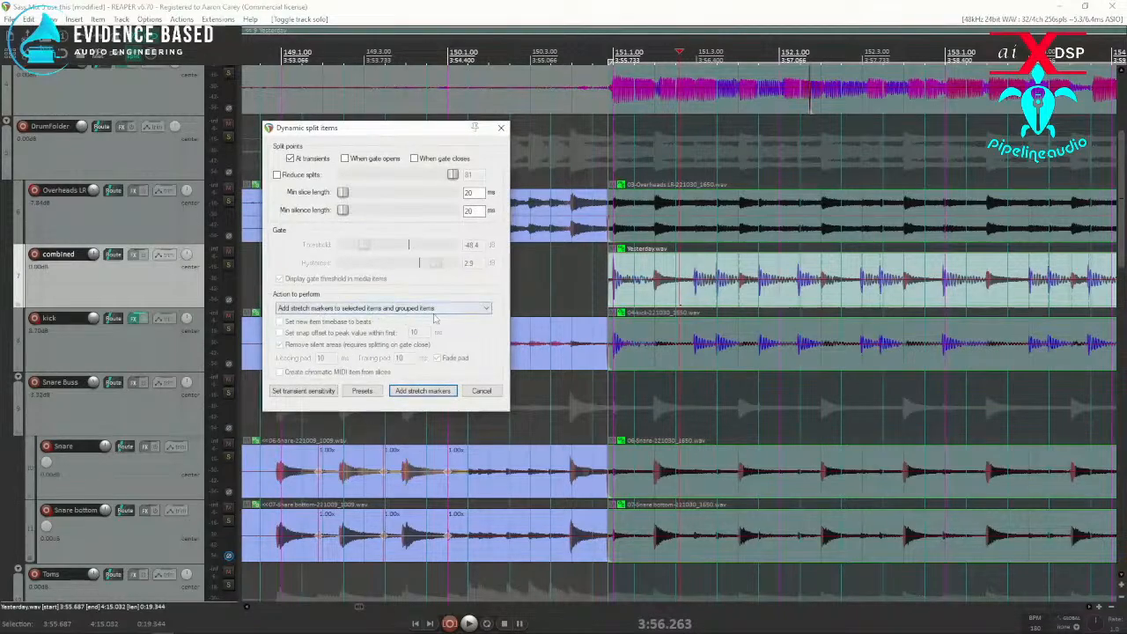
{"action": "left_click", "coordinate": [422, 391]}
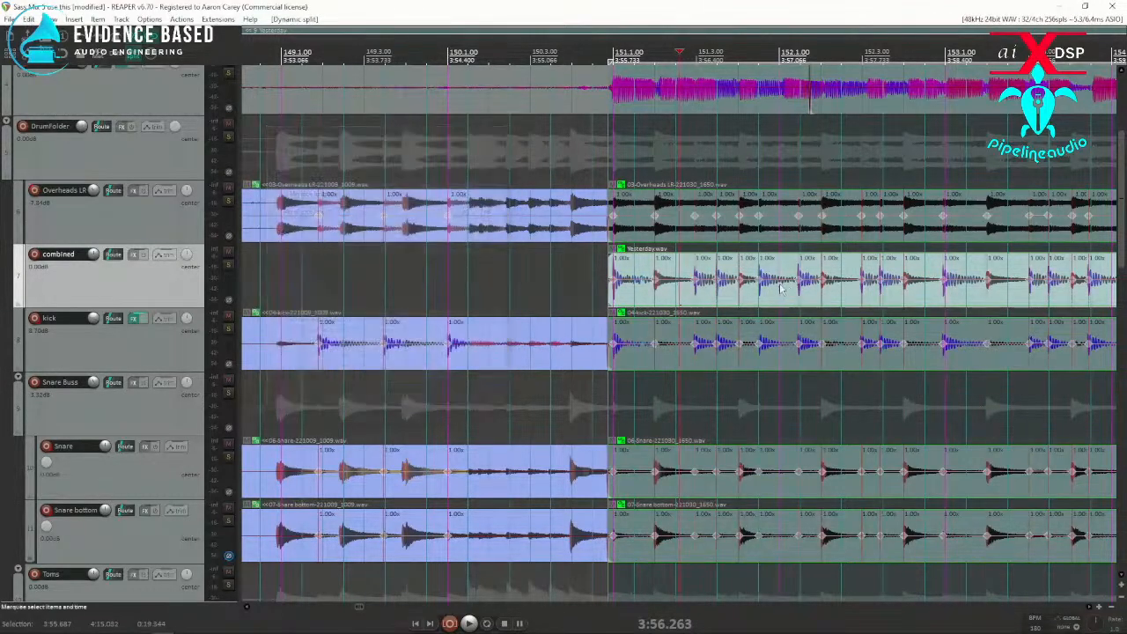
{"action": "scroll", "coordinate": [779, 300], "scroll_direction": "up", "scroll_amount": 5}
{"action": "scroll", "coordinate": [739, 330], "scroll_direction": "down", "scroll_amount": 4}
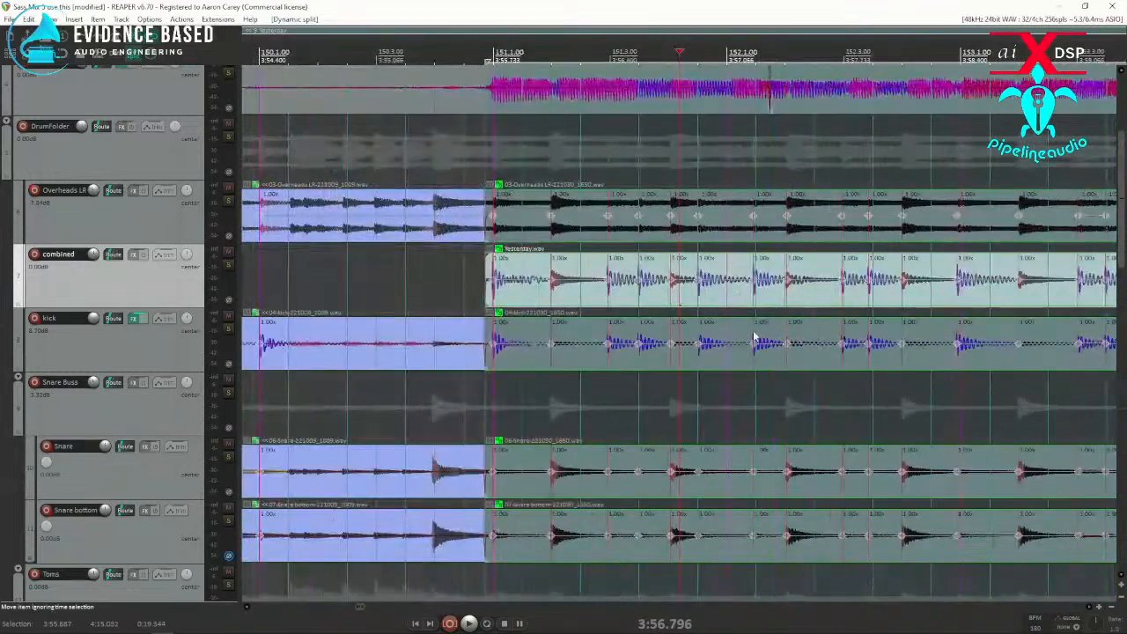
{"action": "scroll", "coordinate": [867, 343], "scroll_direction": "down", "scroll_amount": 2}
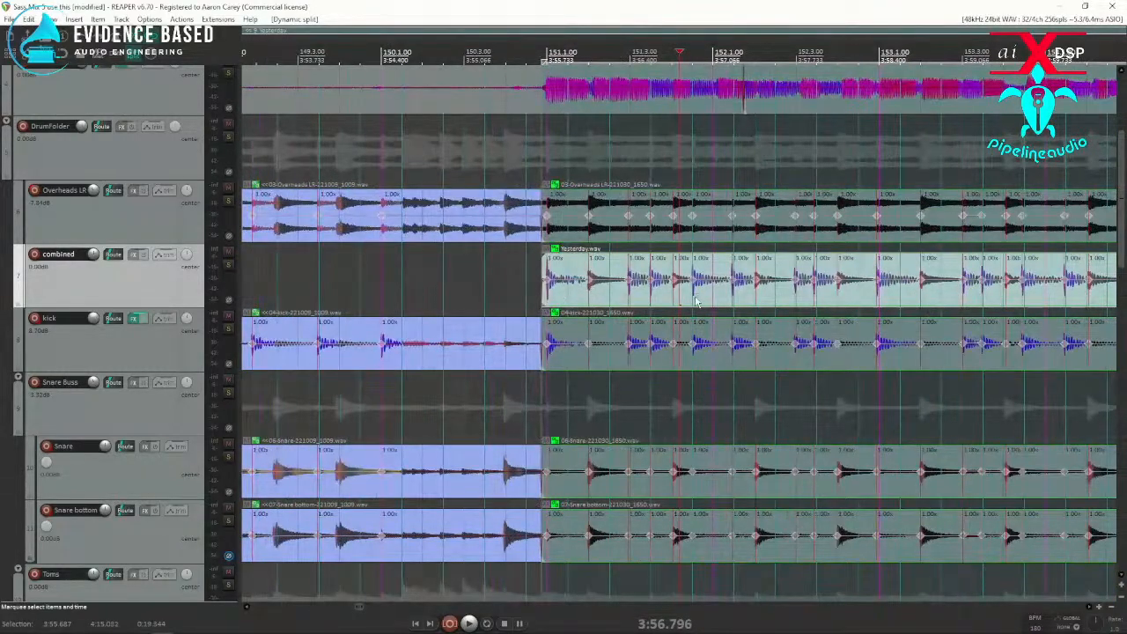
Quantize the stretch markers of the kick item and its grouped drum items to the grid, and mute the combined track.
{"action": "left_click", "coordinate": [727, 339]}
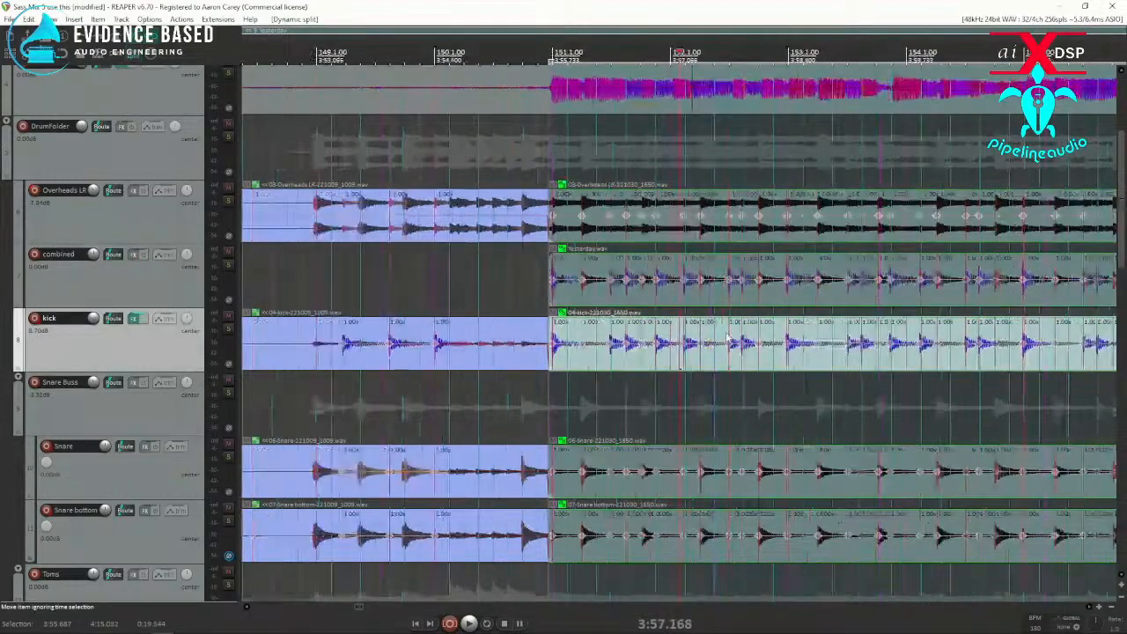
{"action": "scroll", "coordinate": [727, 339], "scroll_direction": "down", "scroll_amount": 3}
{"action": "key", "text": "Home"}
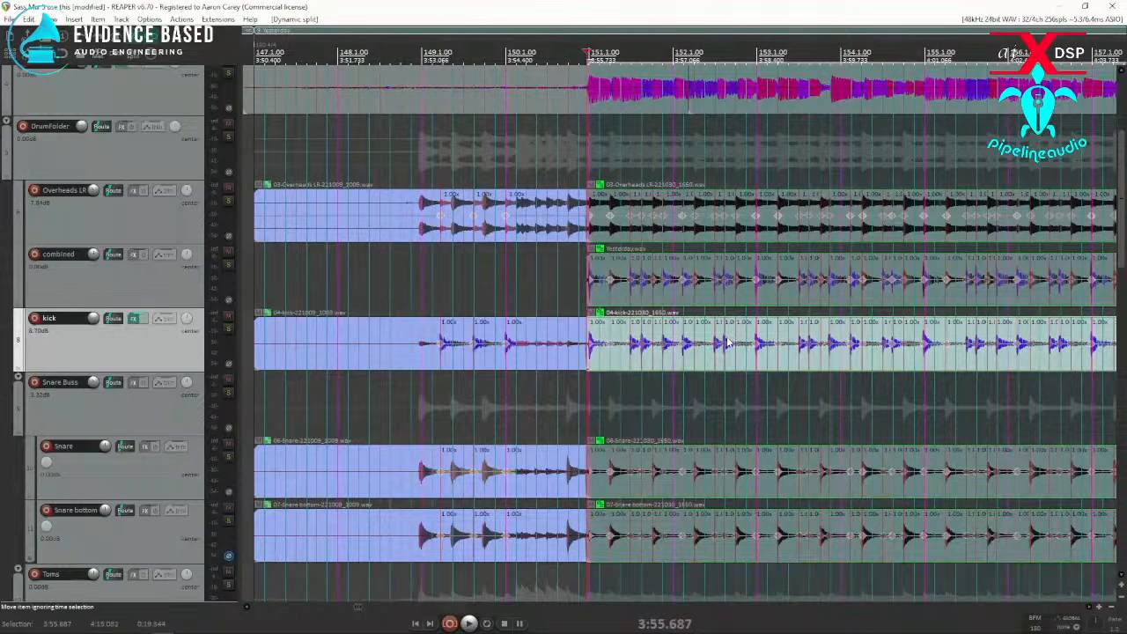
{"action": "key", "text": "q"}
{"action": "left_click", "coordinate": [228, 252]}
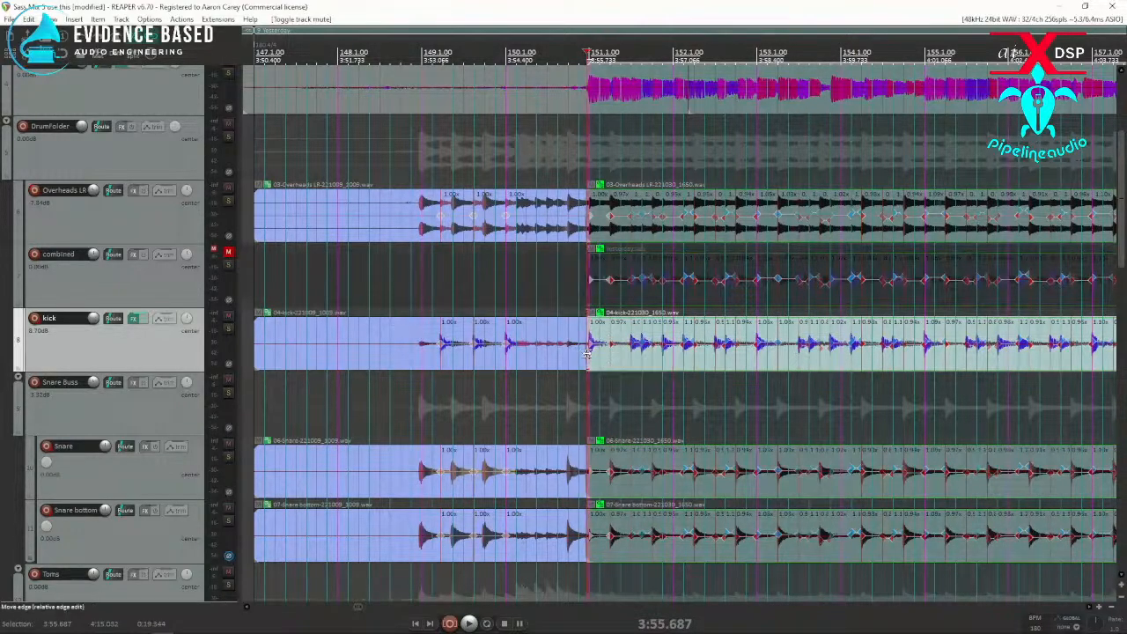
Play the quantized drums from the start of the edited section to check their timing, and stop playback.
{"action": "key", "text": "space"}
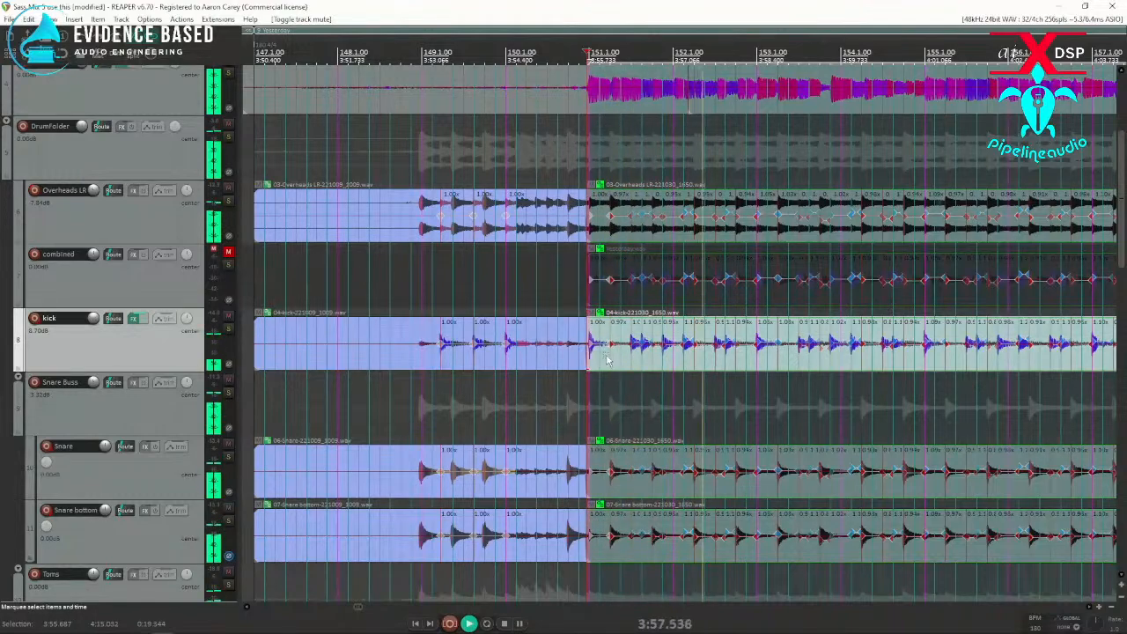
{"action": "scroll", "coordinate": [872, 361], "scroll_direction": "up", "scroll_amount": 3}
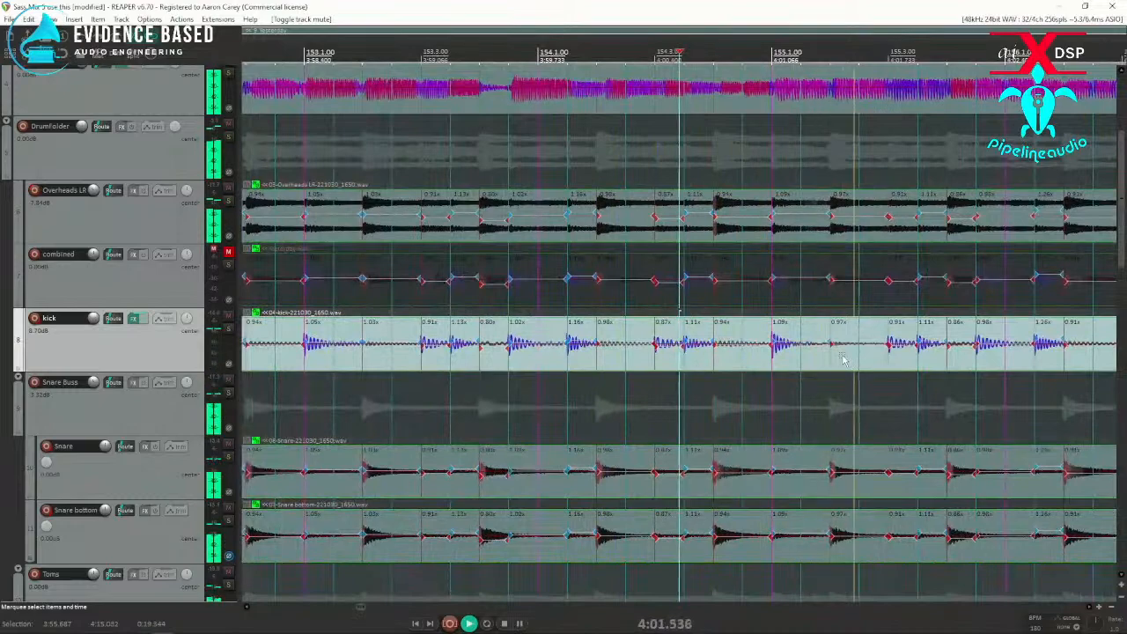
{"action": "scroll", "coordinate": [842, 358], "scroll_direction": "down", "scroll_amount": 3}
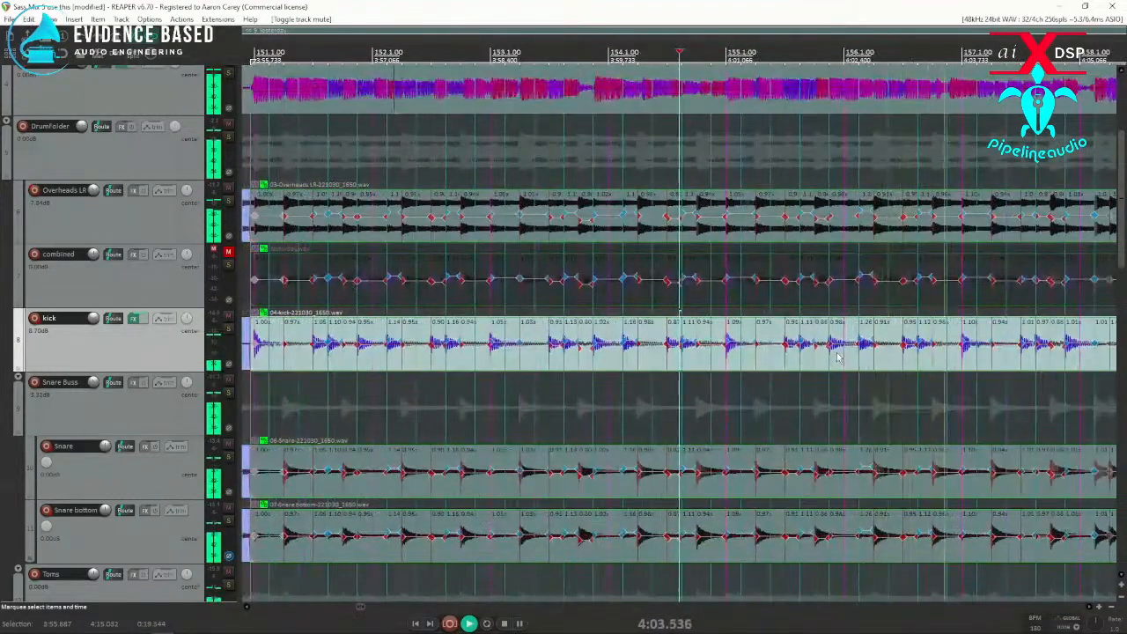
{"action": "scroll", "coordinate": [839, 356], "scroll_direction": "down", "scroll_amount": 3}
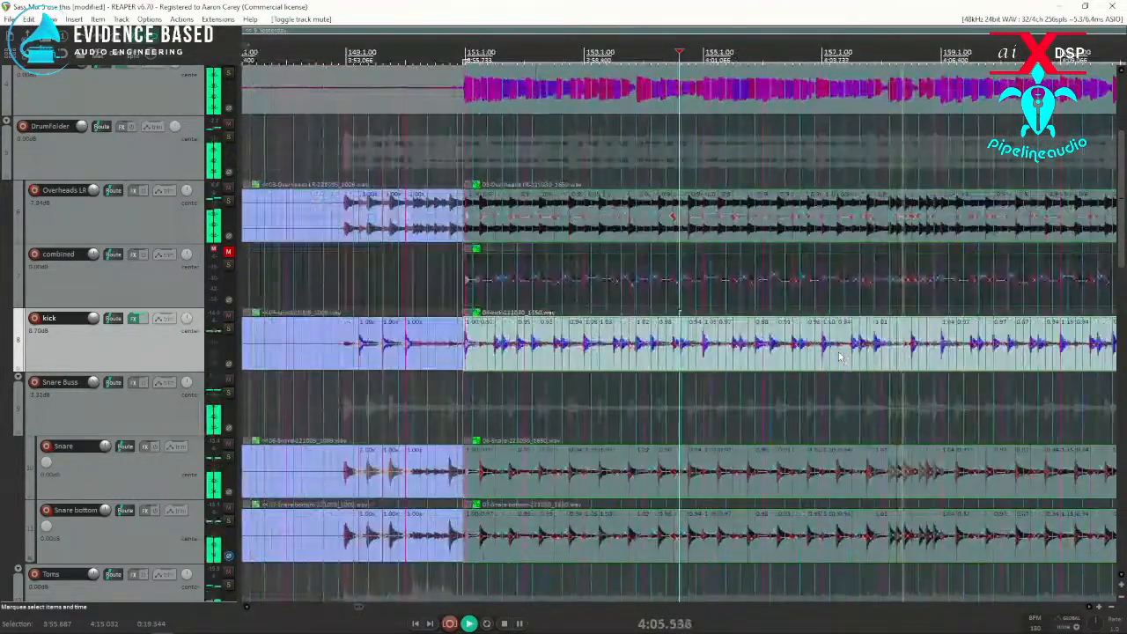
{"action": "key", "text": "space"}
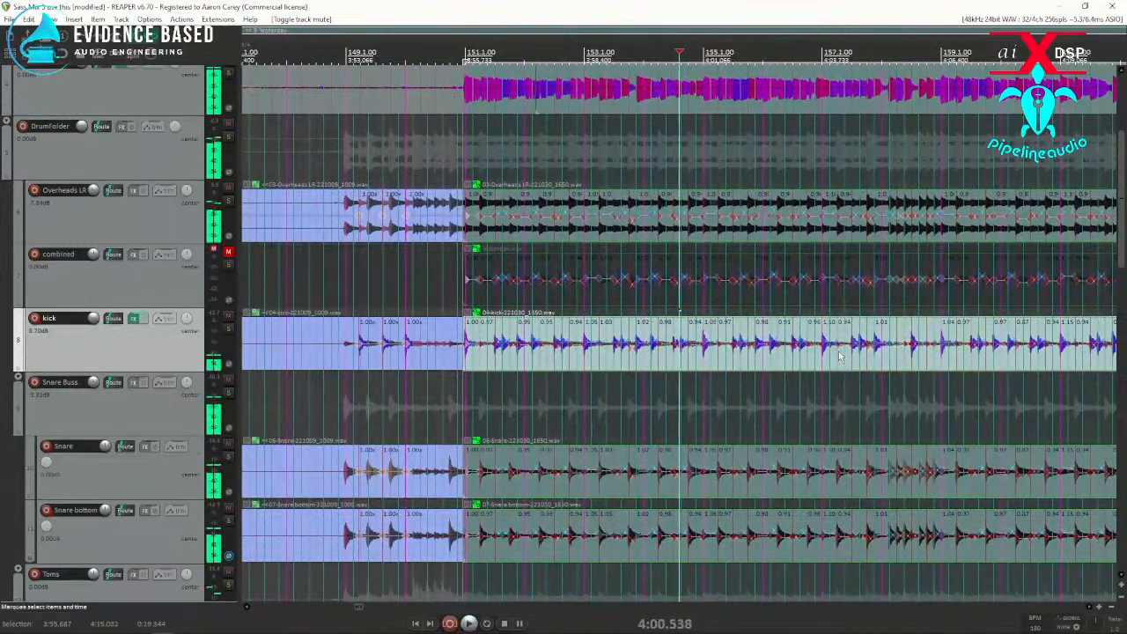
Examine the quantized stretch markers on the kick and snare items around the snare fill at bar 158.
{"action": "left_click", "coordinate": [900, 354]}
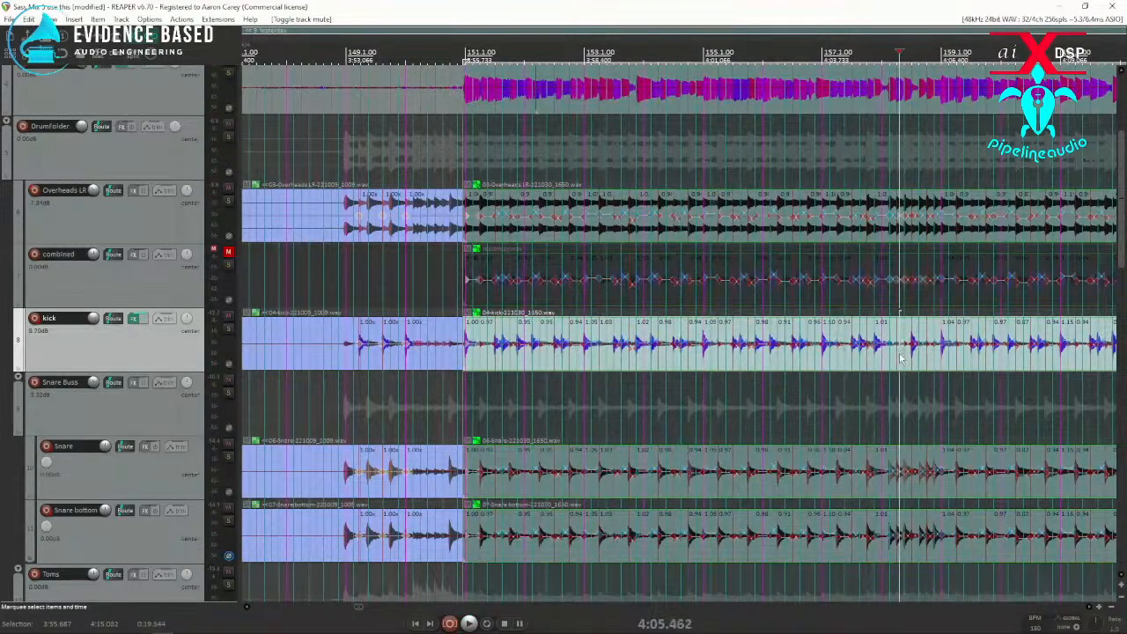
{"action": "scroll", "coordinate": [902, 354], "scroll_direction": "up", "scroll_amount": 7}
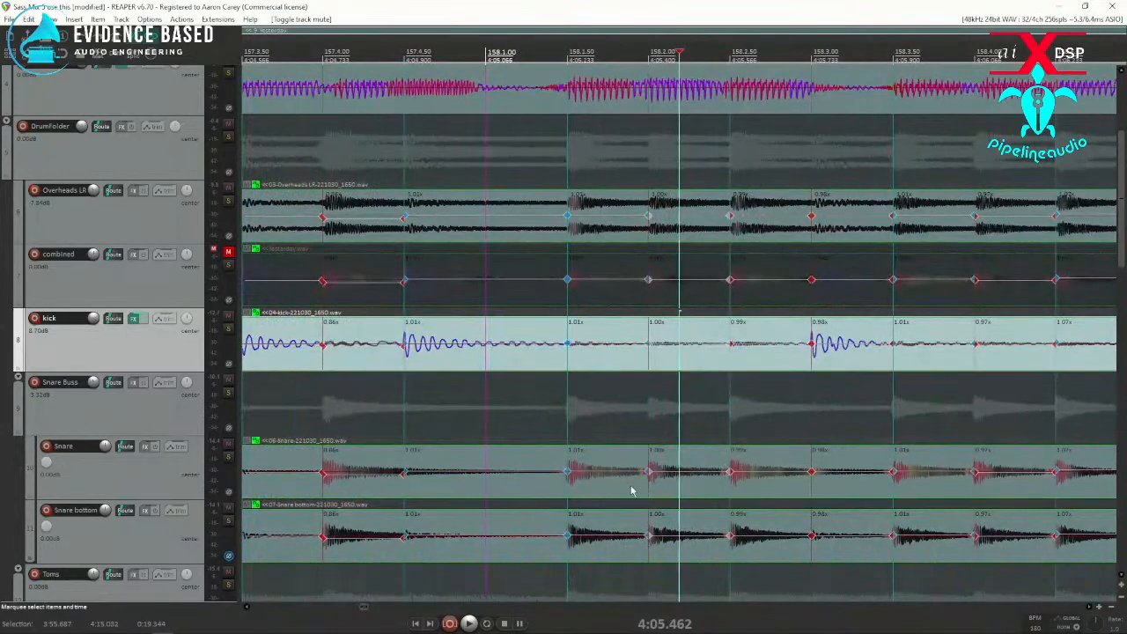
{"action": "scroll", "coordinate": [630, 333], "scroll_direction": "down", "scroll_amount": 7}
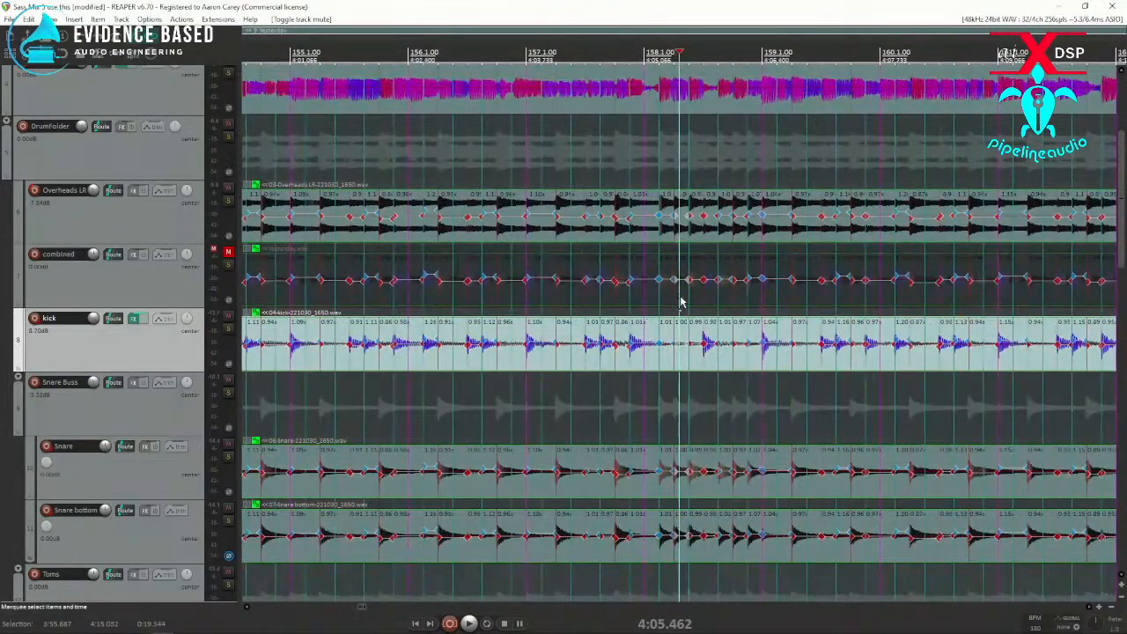
{"action": "left_click", "coordinate": [720, 342]}
{"action": "left_click", "coordinate": [758, 358]}
{"action": "scroll", "coordinate": [758, 358], "scroll_direction": "up", "scroll_amount": 4}
{"action": "scroll", "coordinate": [722, 357], "scroll_direction": "down", "scroll_amount": 4}
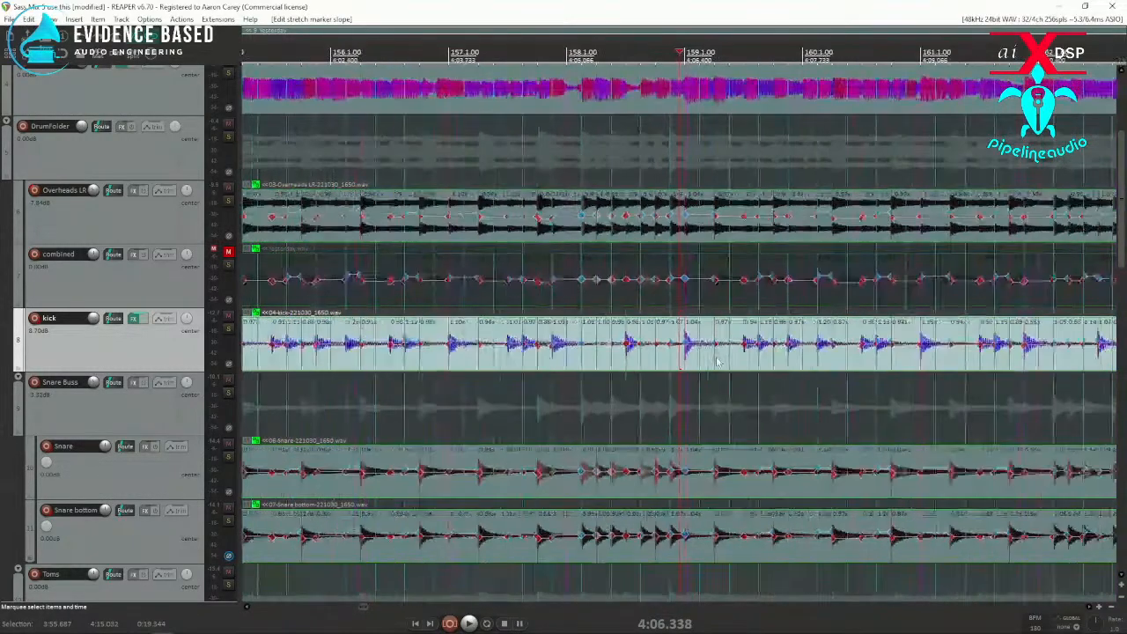
{"action": "scroll", "coordinate": [839, 368], "scroll_direction": "down", "scroll_amount": 5}
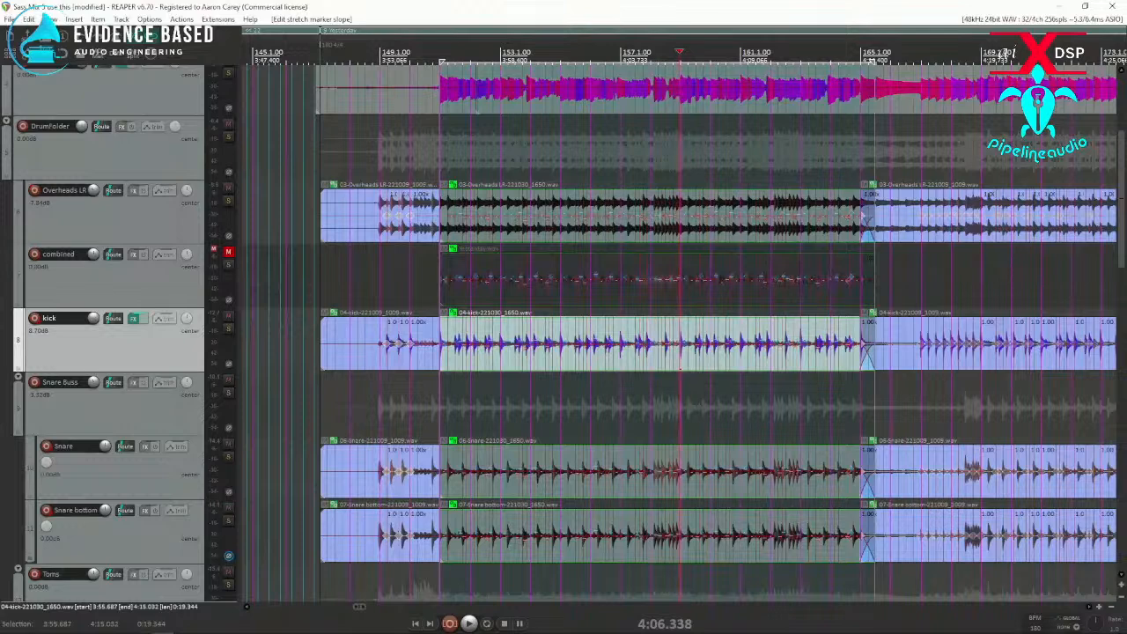
Play the edited drums again from the start of the kick item, and stop playback.
{"action": "left_click", "coordinate": [440, 355]}
{"action": "key", "text": "space"}
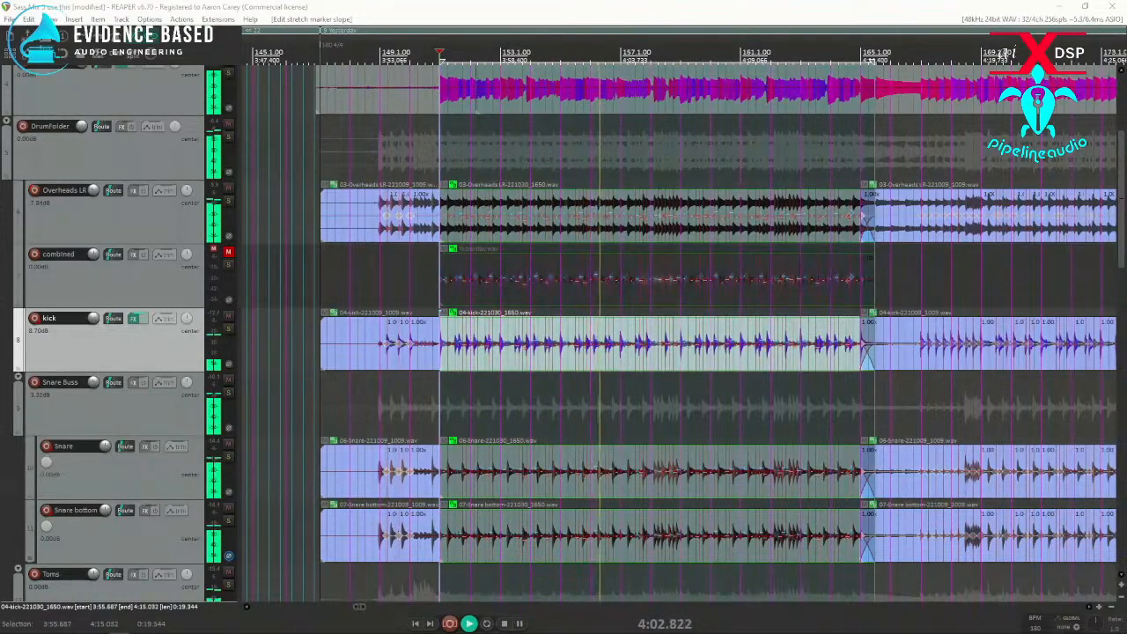
{"action": "left_click", "coordinate": [494, 353]}
{"action": "key", "text": "space"}
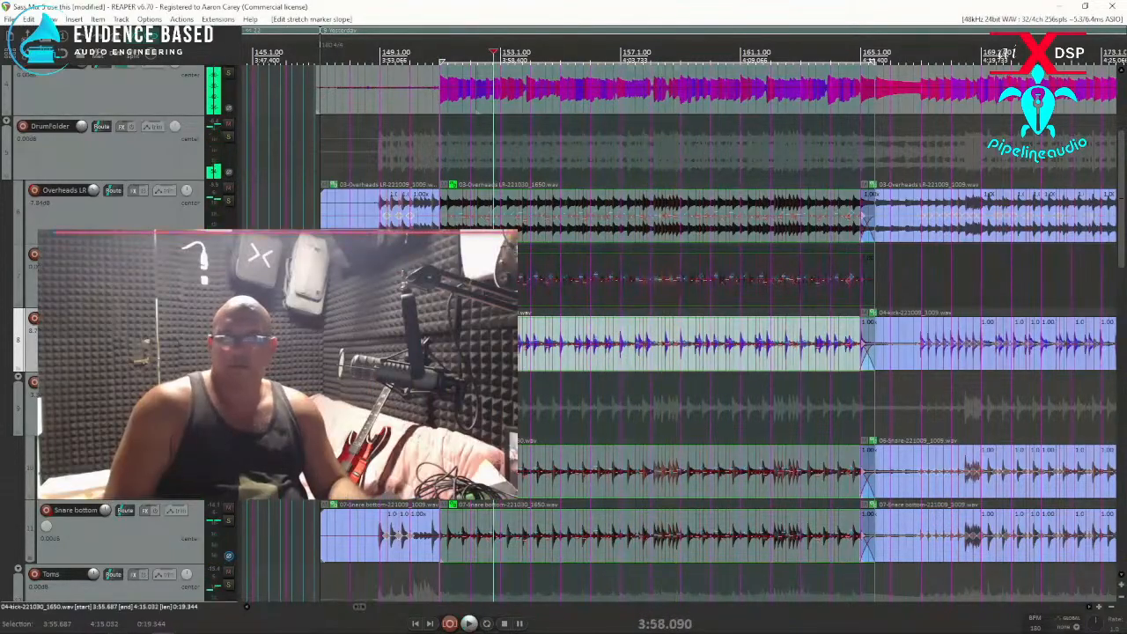